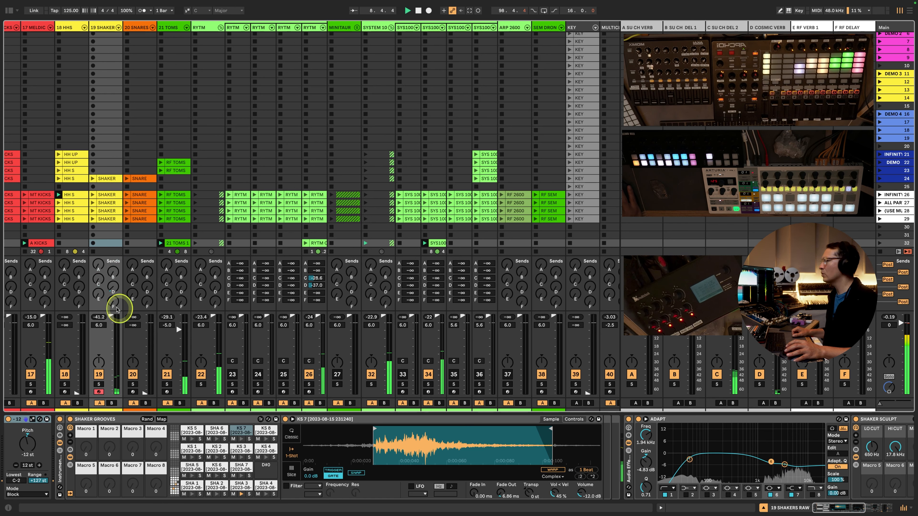
# Raise the RF Delay send on the 19 Shaker track and record a new shaker clip in scene 32
pyautogui.moveTo(118, 306); pyautogui.dragTo(118, 299)
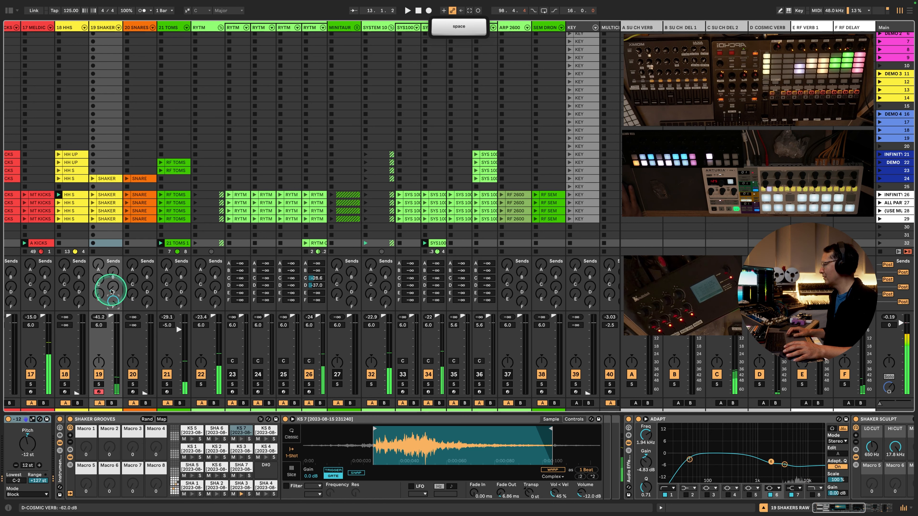
pyautogui.click(94, 246)
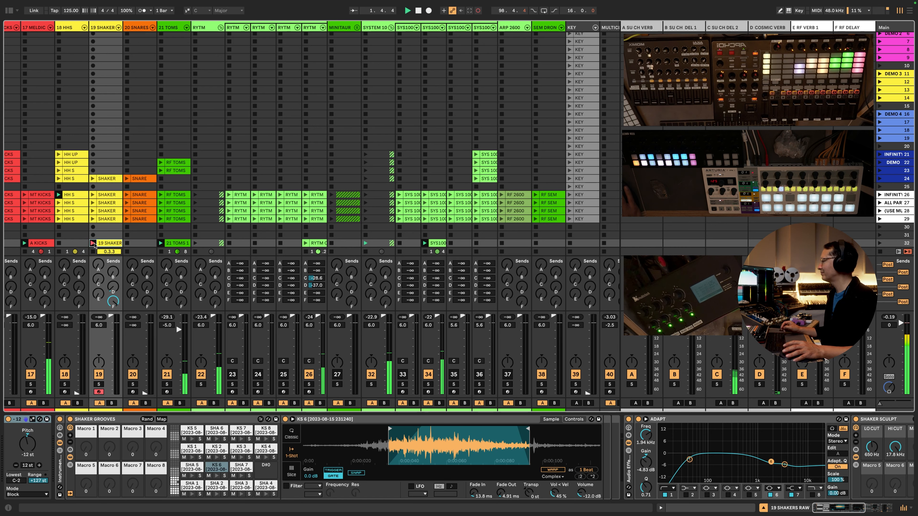
pyautogui.click(105, 242)
pyautogui.click(105, 243)
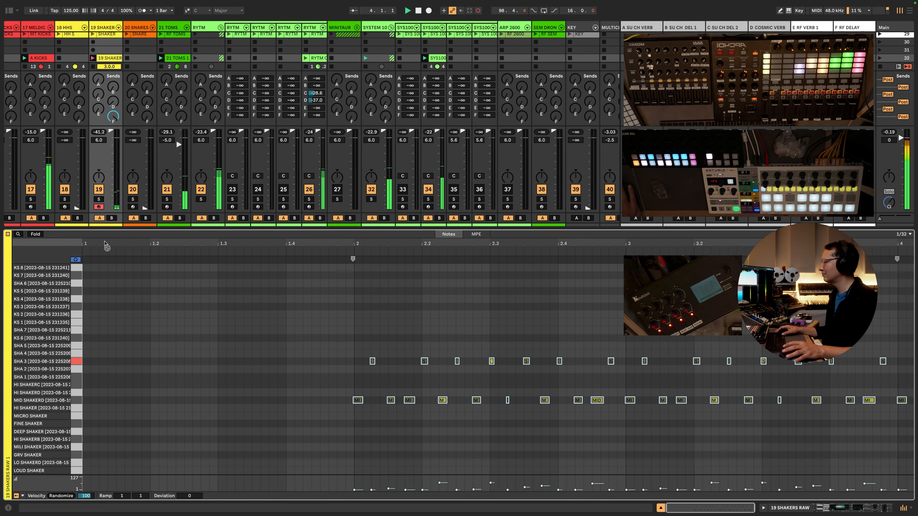
pyautogui.click(93, 59)
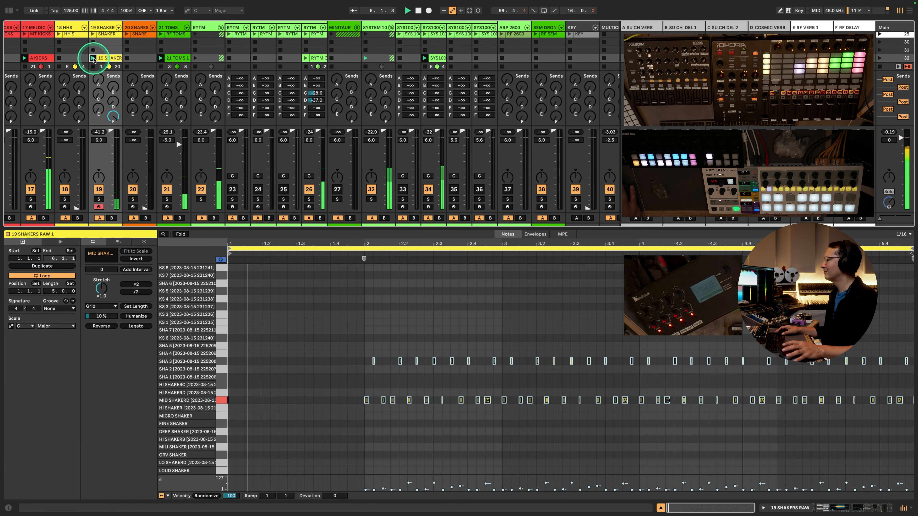
# Loop the half bar from 2.4.1 to 3.2.1 in the new shaker clip and play it back
pyautogui.press('space')
pyautogui.press('space')
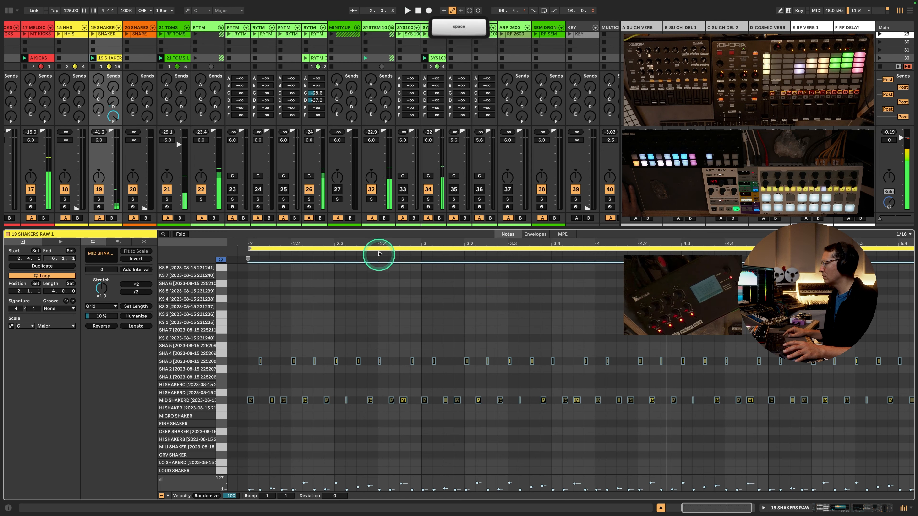
pyautogui.moveTo(378, 275); pyautogui.dragTo(464, 285)
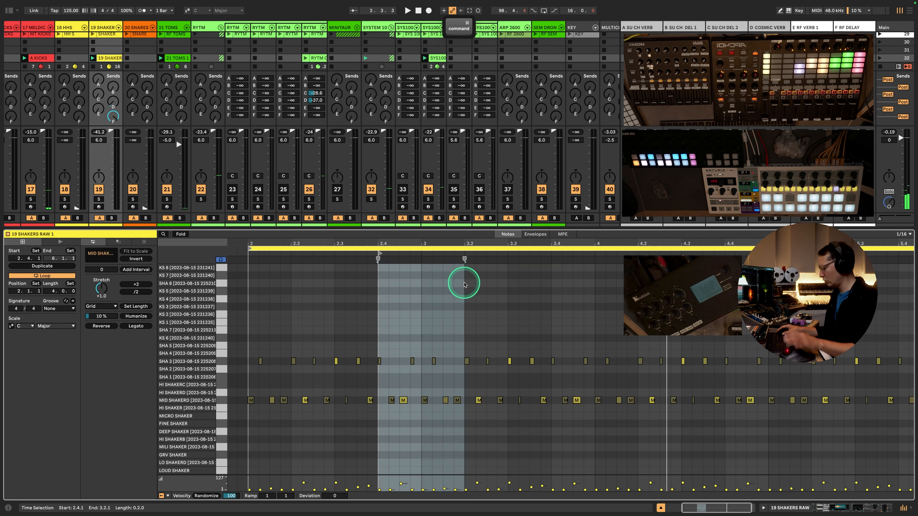
pyautogui.hotkey('ctrl', 'l')
pyautogui.press('space')
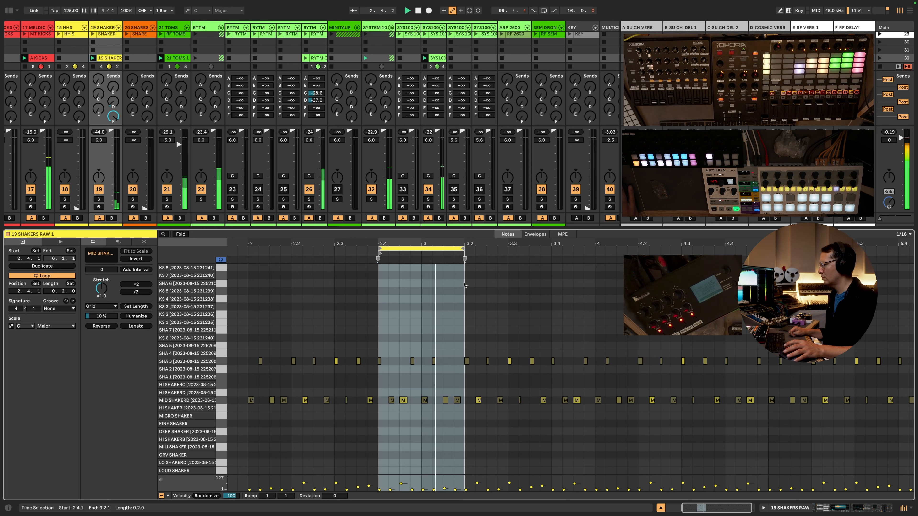
pyautogui.click(463, 282)
pyautogui.click(457, 246)
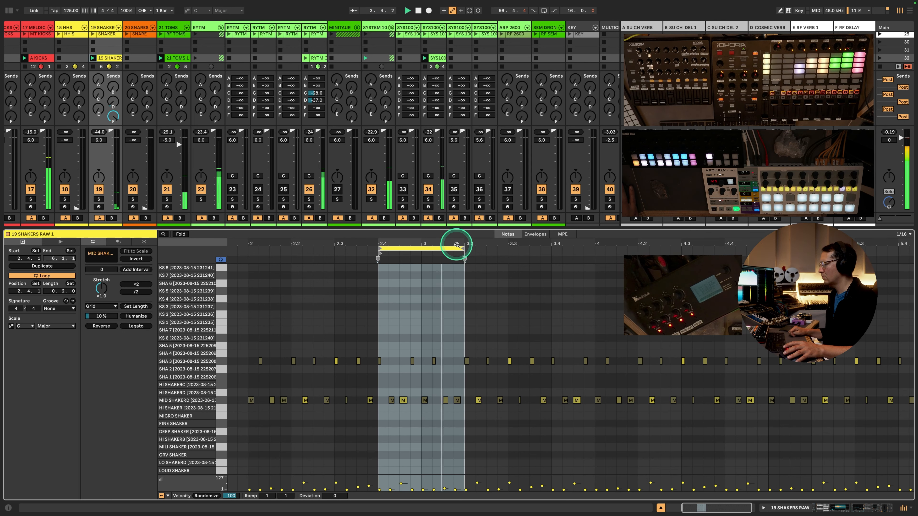
# Set the velocity of the Mid Shaker note just after 2.4.3 to 36 and stop playback
pyautogui.click(435, 349)
pyautogui.click(402, 484)
pyautogui.moveTo(401, 485); pyautogui.dragTo(405, 486)
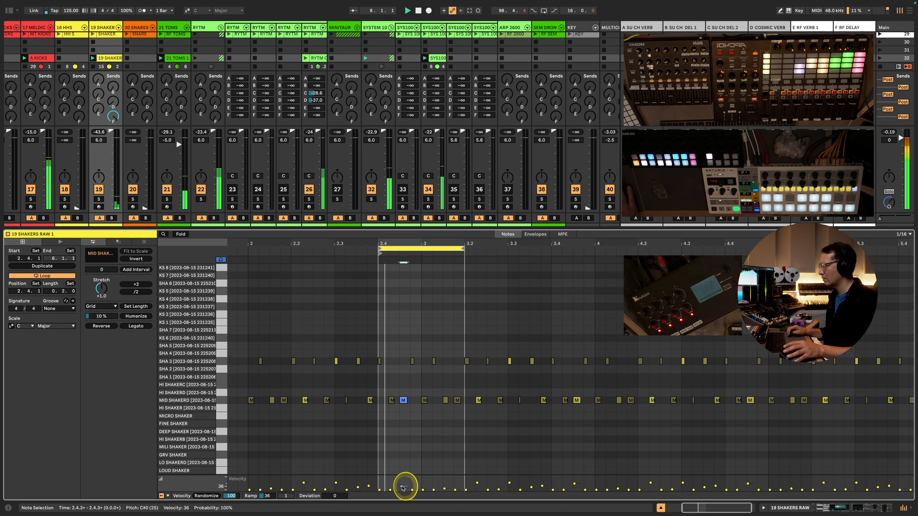
pyautogui.press('space')
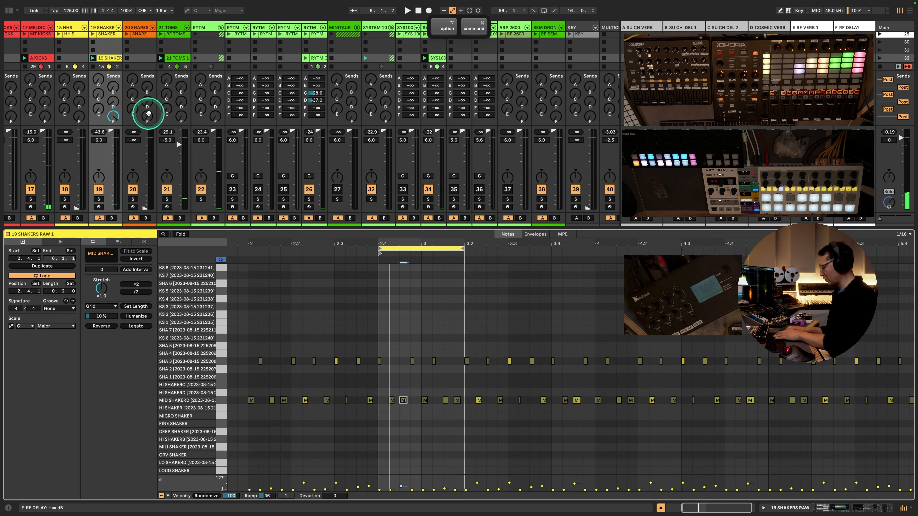
# Hide the mixer's send controls and copy the scene 26 HH S clip to scene 32 on the hi-hat track
pyautogui.press('super+alt+s')
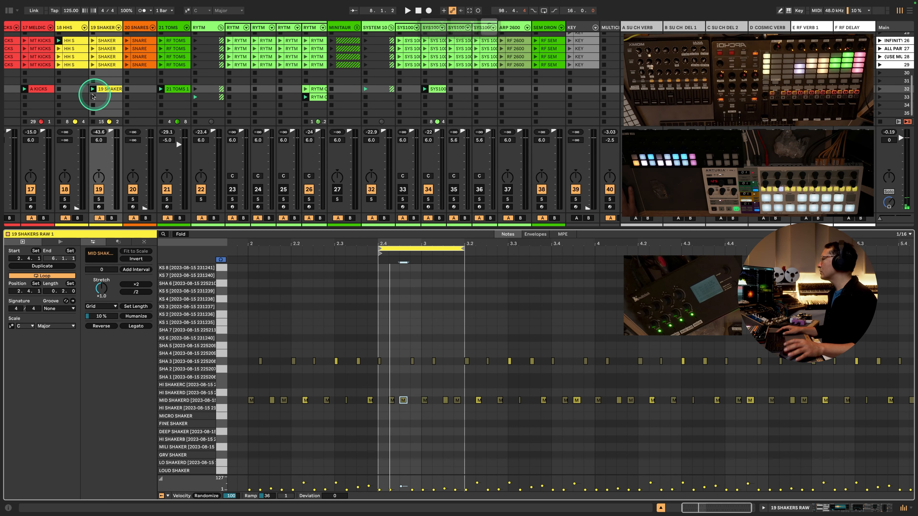
pyautogui.click(69, 41)
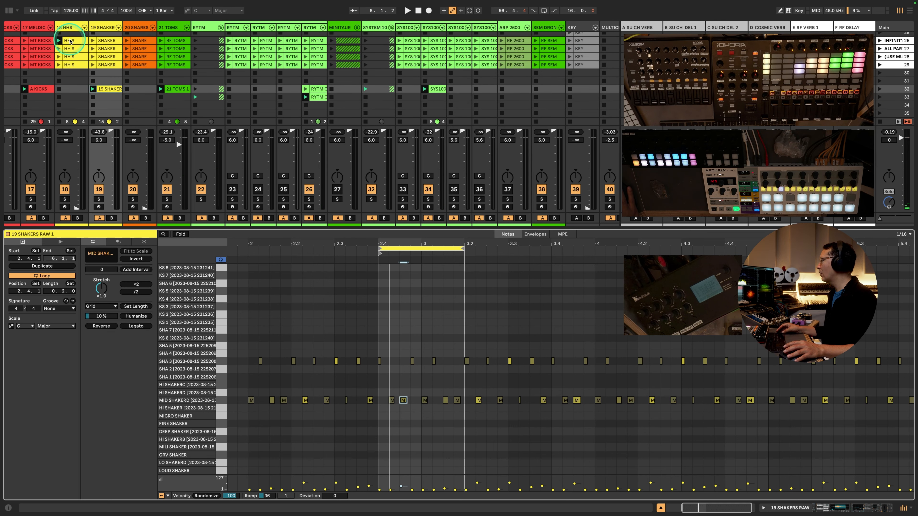
pyautogui.moveTo(70, 41); pyautogui.dragTo(70, 89)
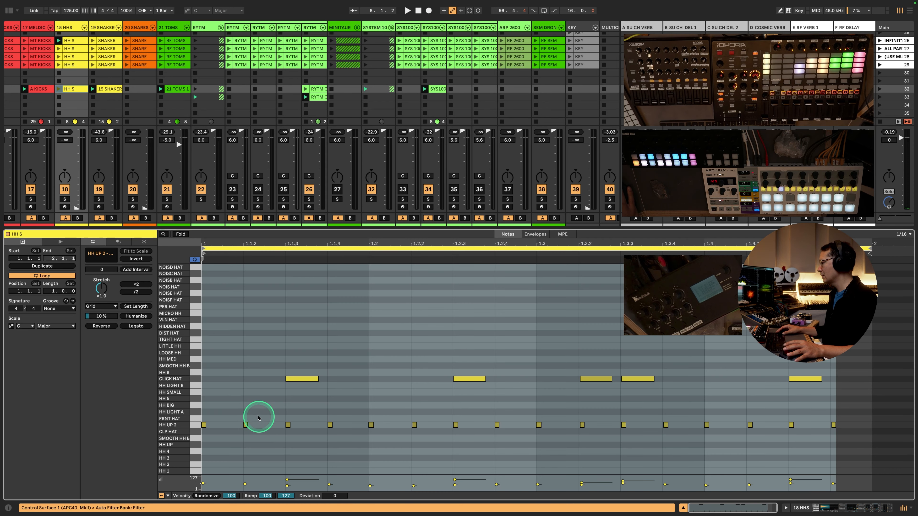
# Deactivate every HH UP 2 note except the first and the Click Hat note near 1.3.2, and launch the copied clip
pyautogui.click(208, 416)
pyautogui.moveTo(208, 416); pyautogui.dragTo(916, 448)
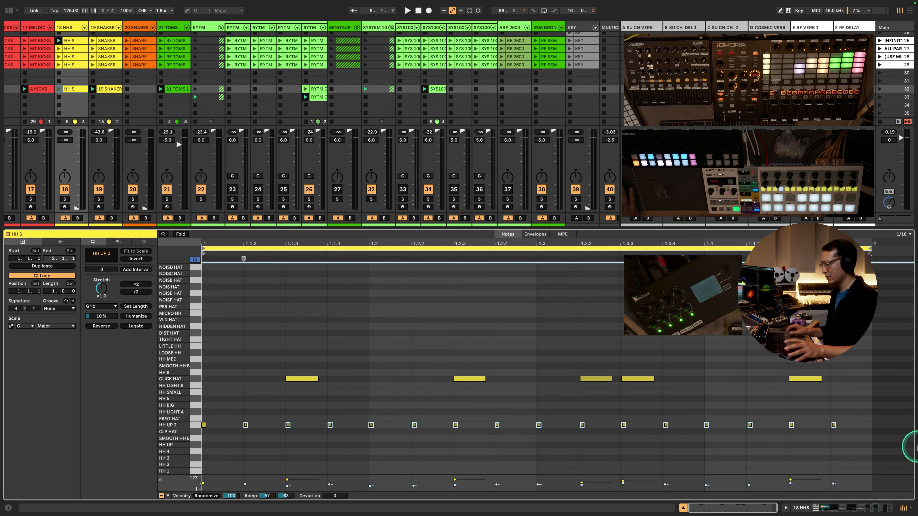
pyautogui.click(603, 379)
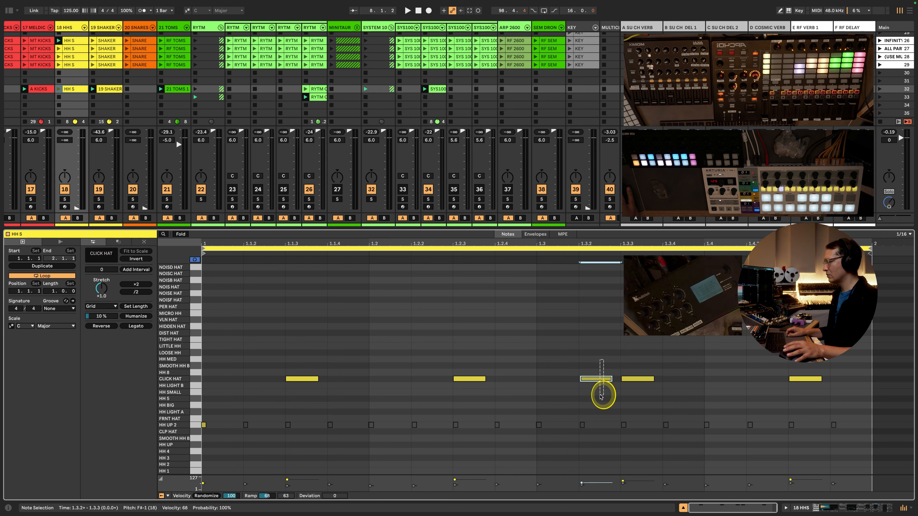
pyautogui.press('0')
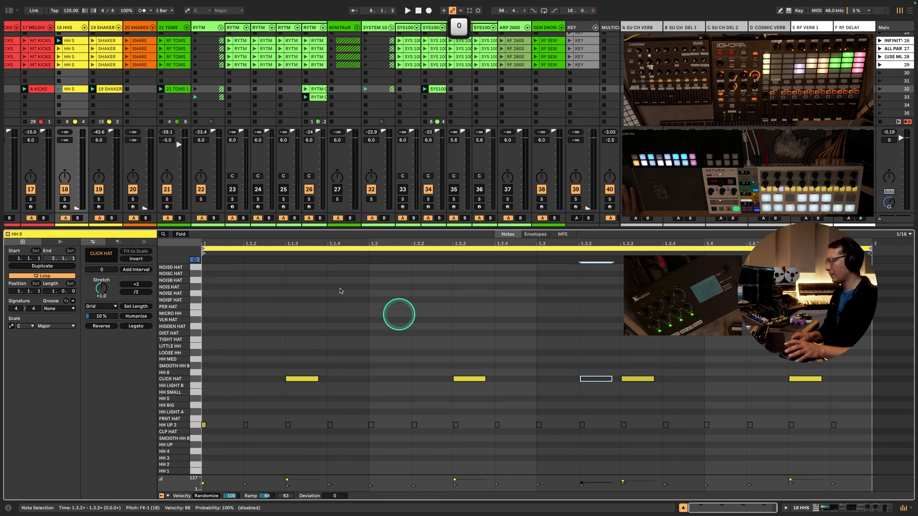
pyautogui.click(58, 89)
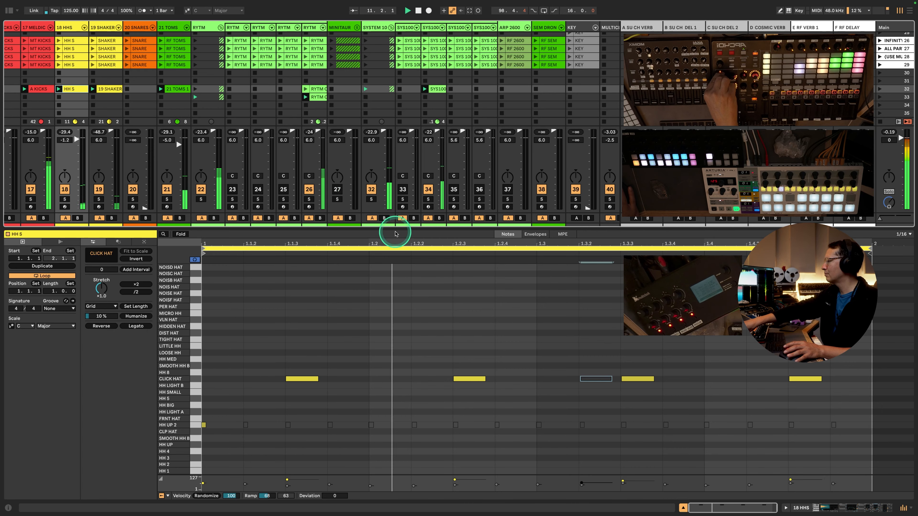
# Stop playback and open the Serum 2 plug-in window on track 41
pyautogui.moveTo(395, 229); pyautogui.dragTo(403, 352)
pyautogui.hscroll(4, 384, 202)
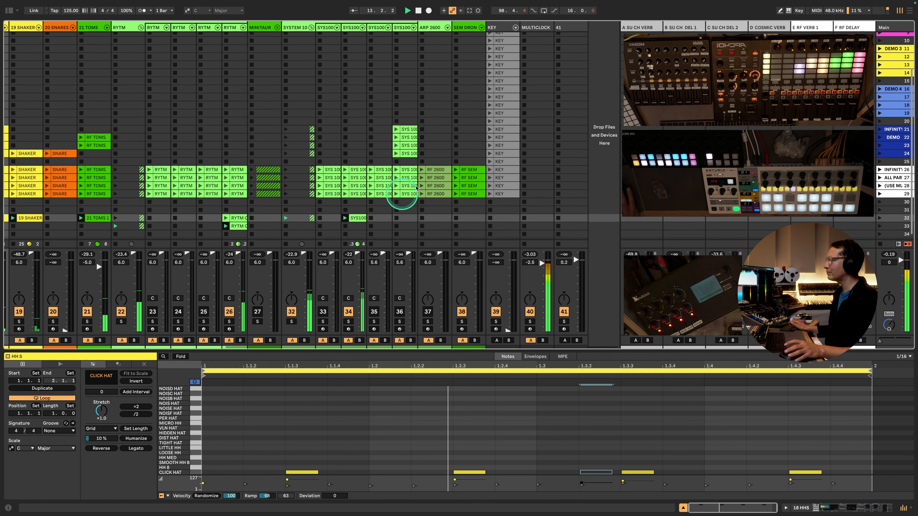
pyautogui.click(569, 27)
pyautogui.press('space')
pyautogui.doubleClick(570, 28)
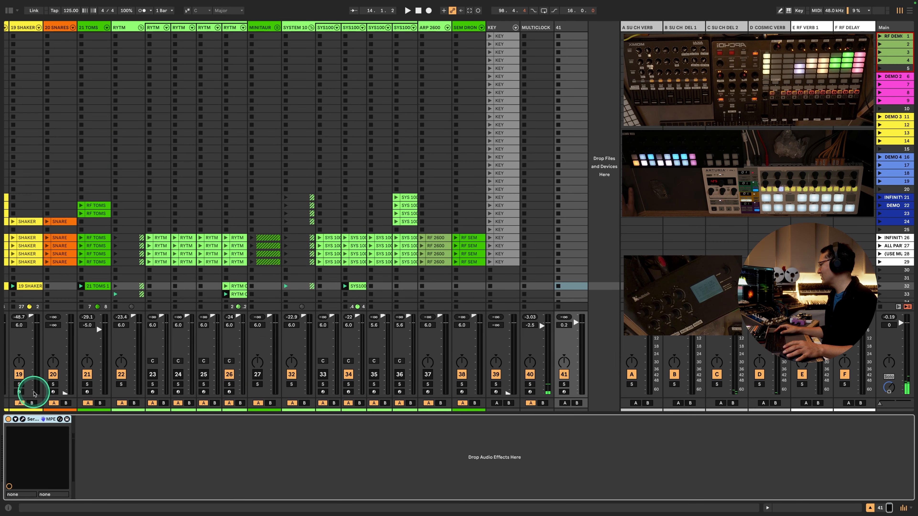
pyautogui.click(23, 420)
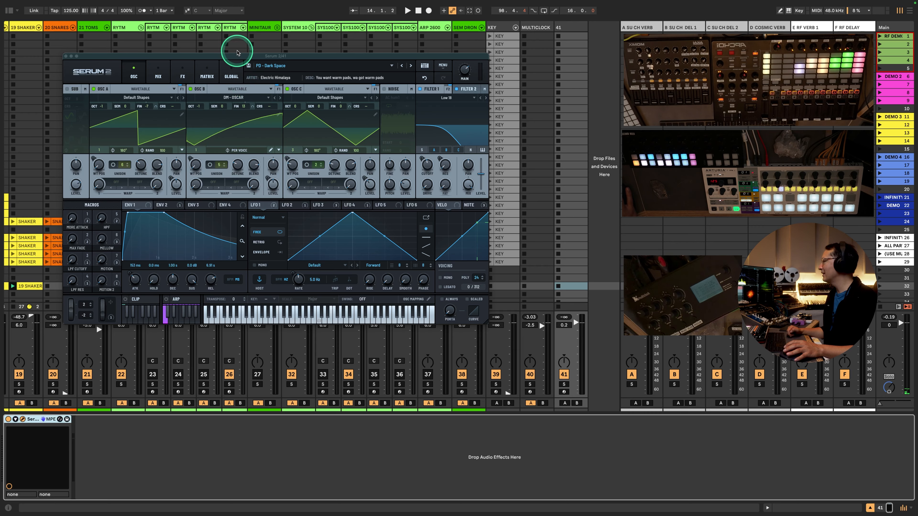
# Enlarge the Serum 2 window and place it fully in view over the session tracks
pyautogui.moveTo(237, 56); pyautogui.dragTo(288, 40)
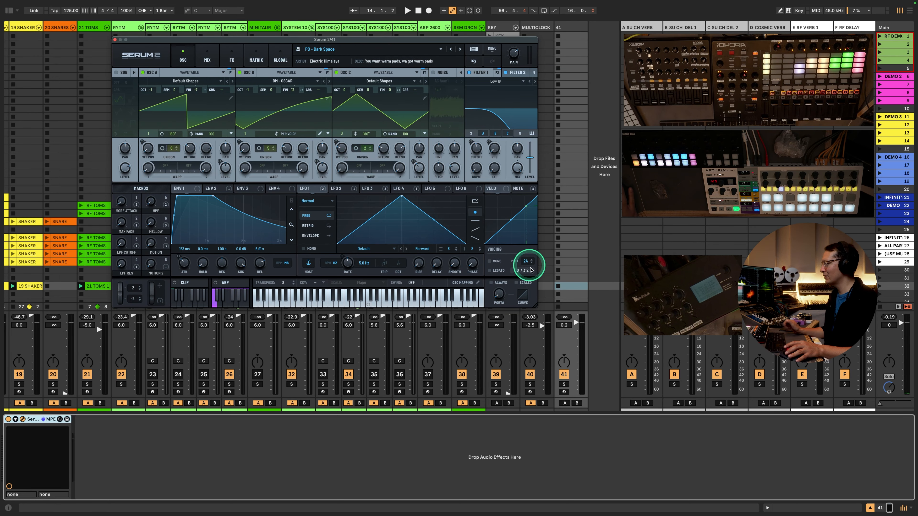
pyautogui.moveTo(537, 304); pyautogui.dragTo(699, 393)
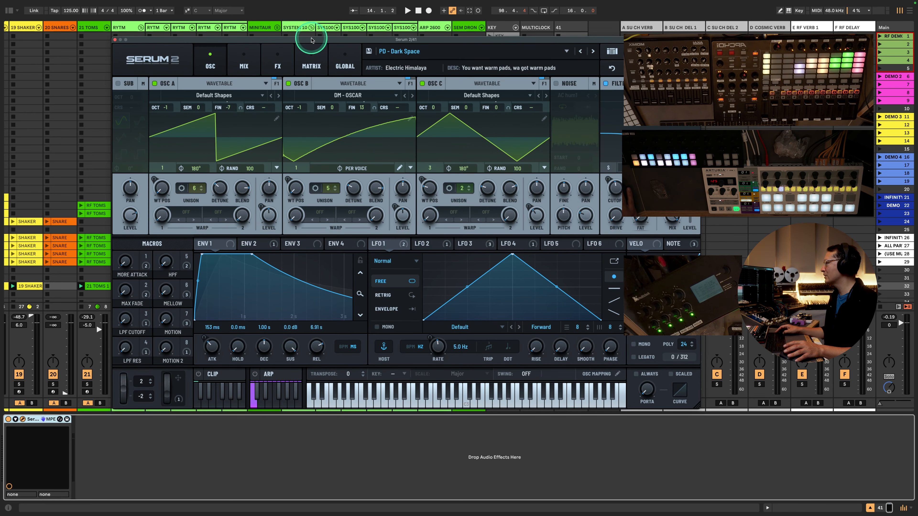
pyautogui.moveTo(312, 40); pyautogui.dragTo(219, 40)
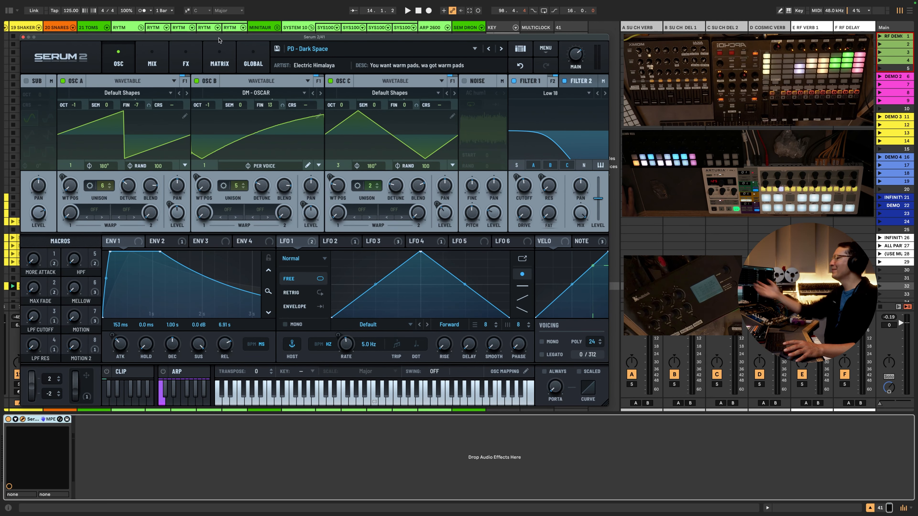
pyautogui.click(213, 40)
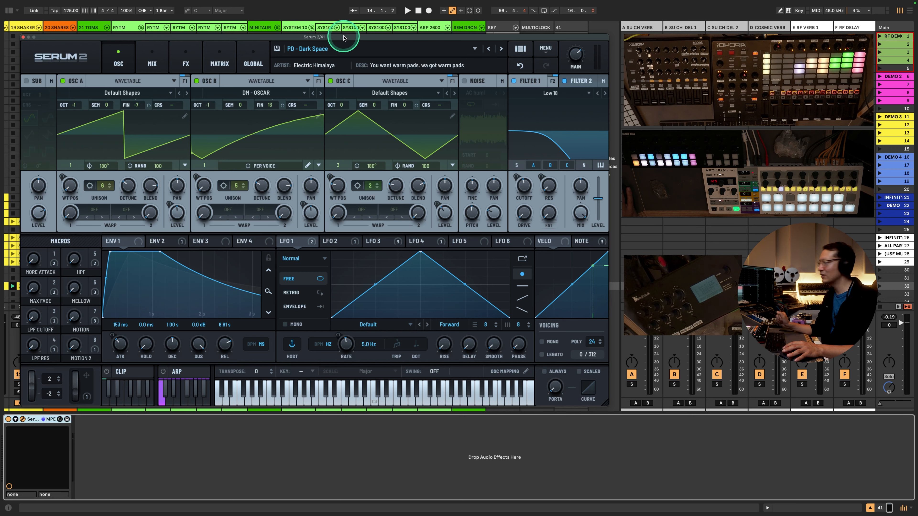
# Arm track 41 with the Serum 2 window moved aside, and audition the PD - Dark Space preset over the groove
pyautogui.moveTo(343, 38); pyautogui.dragTo(208, 92)
pyautogui.click(689, 467)
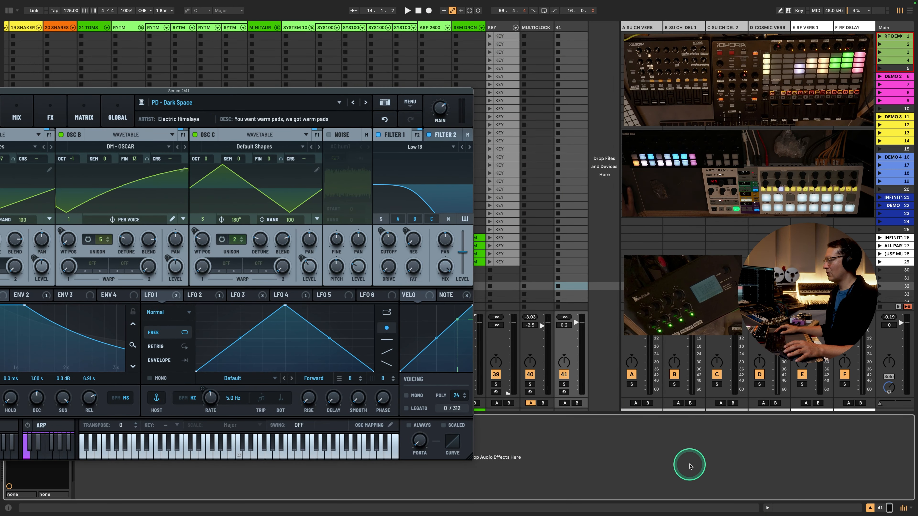
pyautogui.keyDown('super'); pyautogui.click(563, 392); pyautogui.keyUp('super')
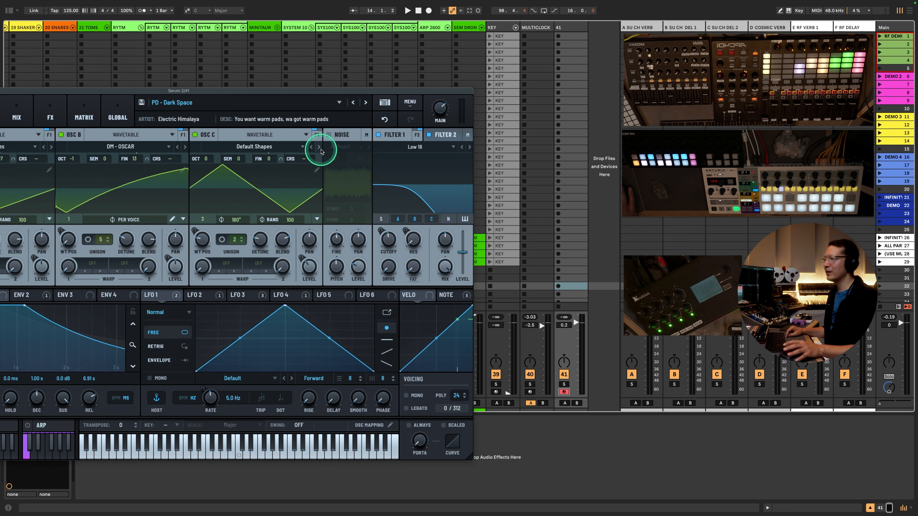
pyautogui.moveTo(269, 91); pyautogui.dragTo(410, 30)
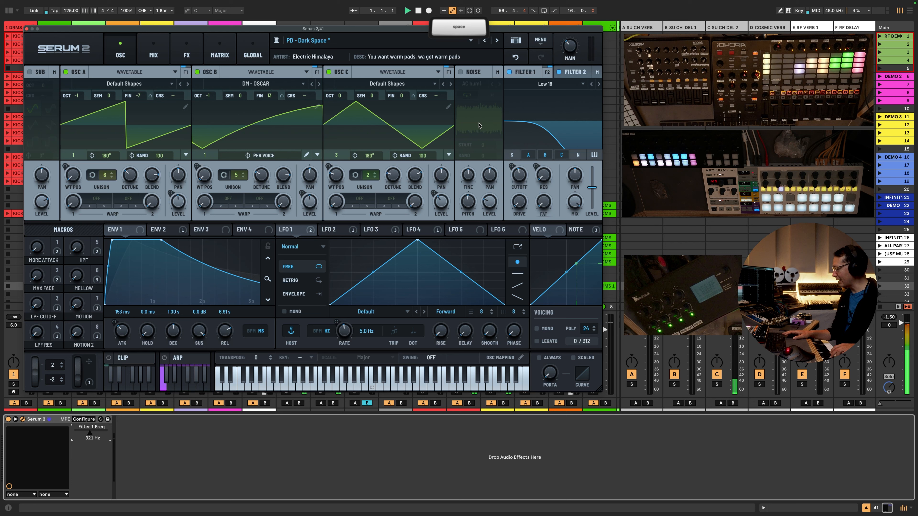
pyautogui.press('space')
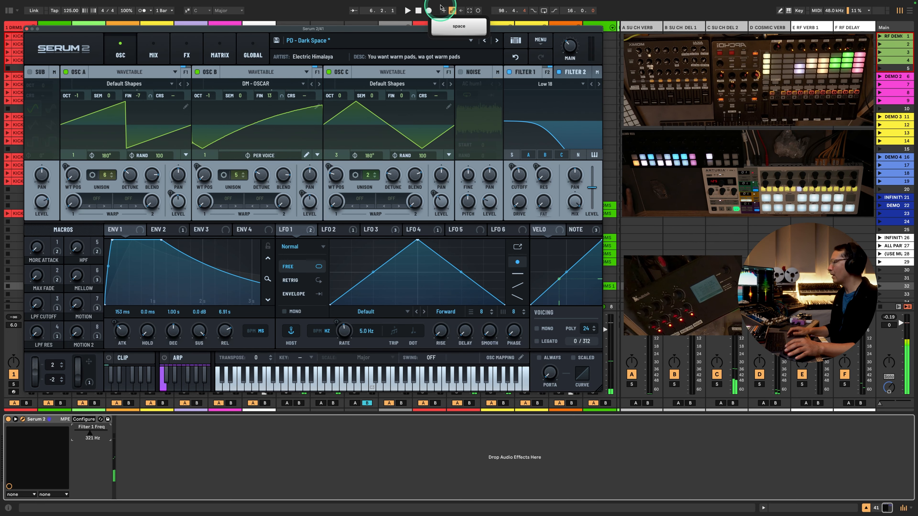
# Review the MIDI mappings on track 41's volume and Serum 2's Filter 1 Freq parameter
pyautogui.moveTo(417, 29); pyautogui.dragTo(325, 35)
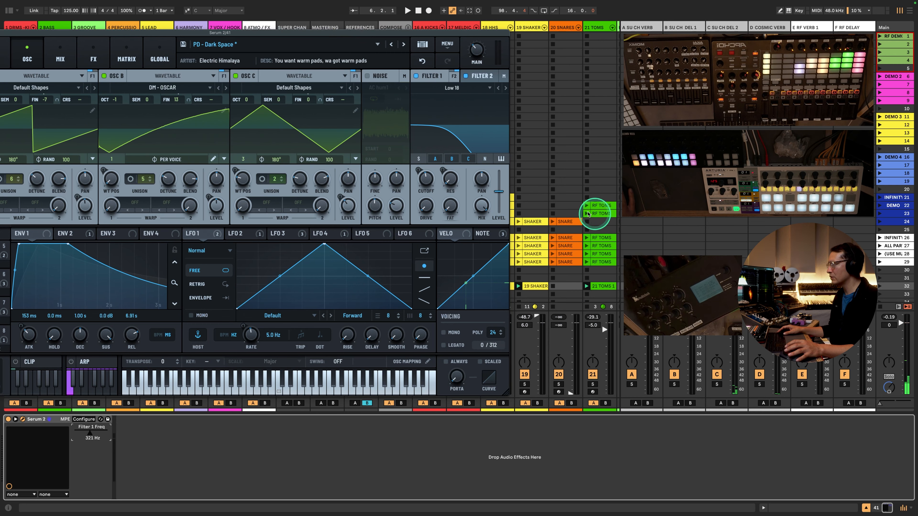
pyautogui.hscroll(10, 588, 214)
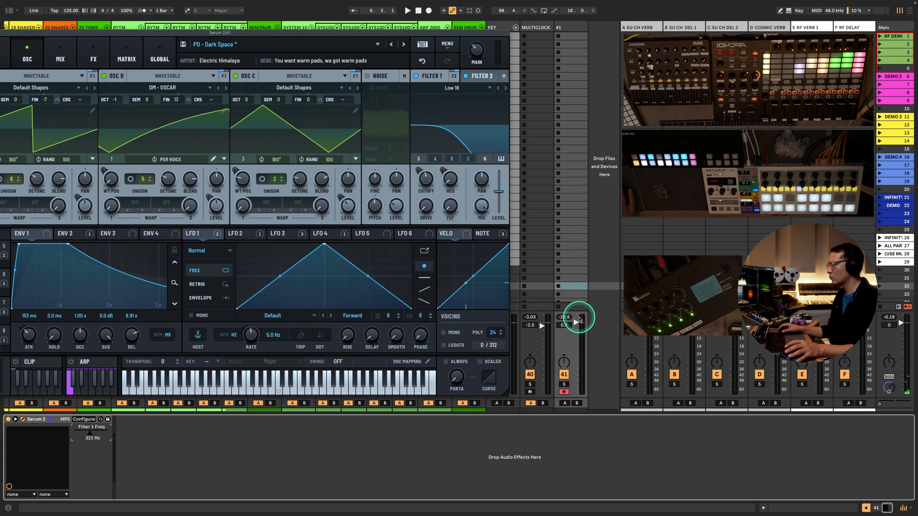
pyautogui.press('super+m')
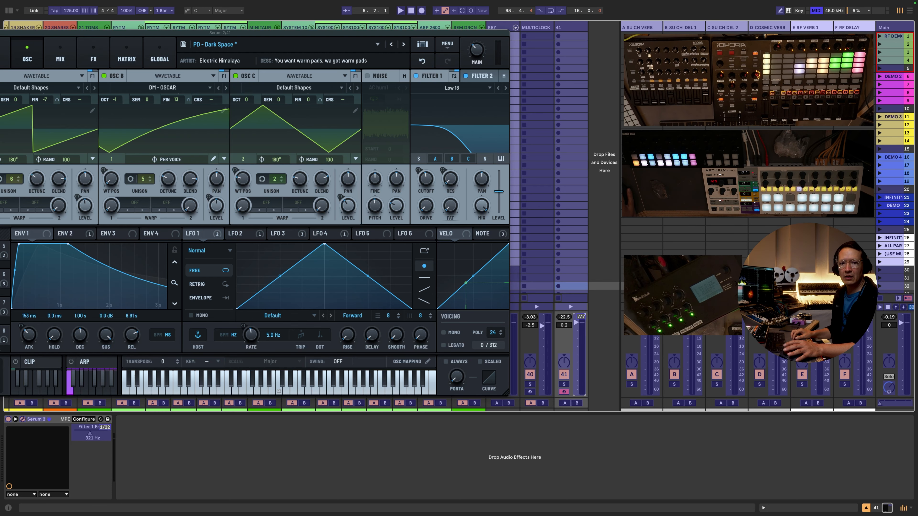
pyautogui.press('alt+super+p')
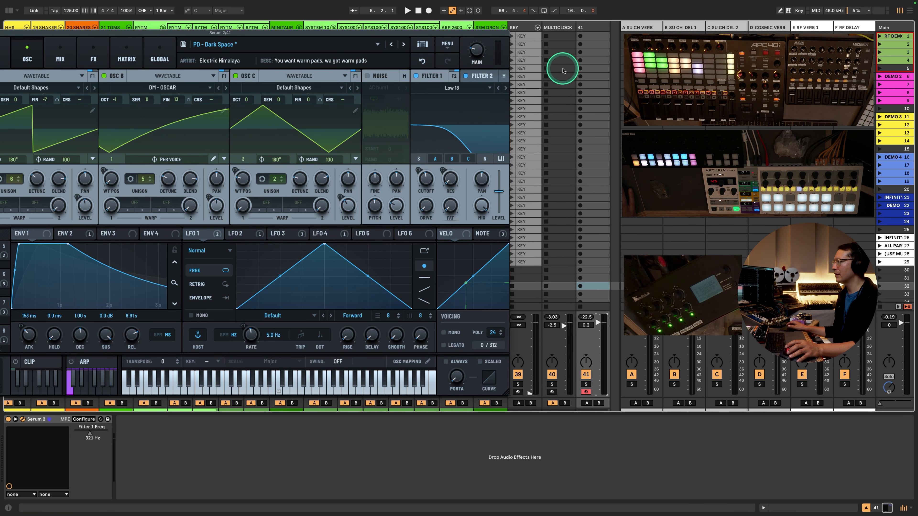
# Raise track 41's volume to 6.0 dB, adjust Serum 2's main output level and move its window back into full view
pyautogui.hscroll(1, 563, 71)
pyautogui.click(581, 328)
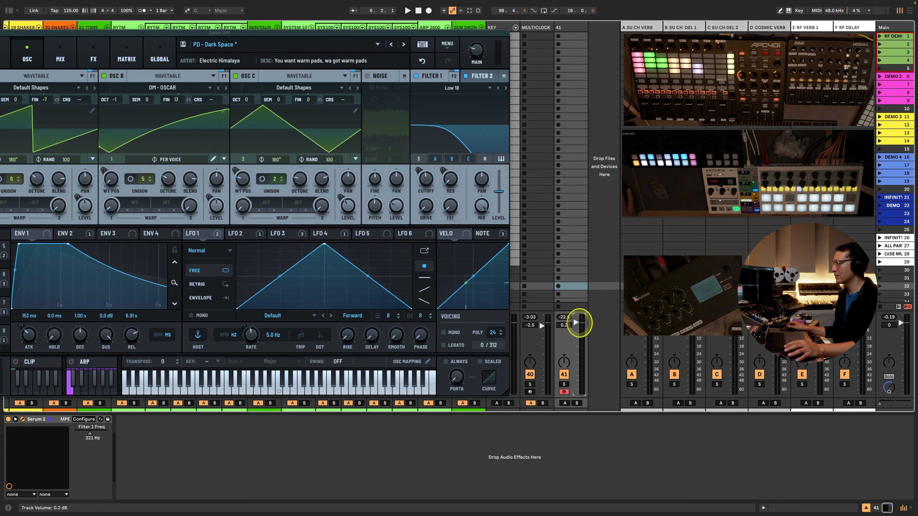
pyautogui.click(476, 53)
pyautogui.moveTo(476, 53); pyautogui.dragTo(475, 57)
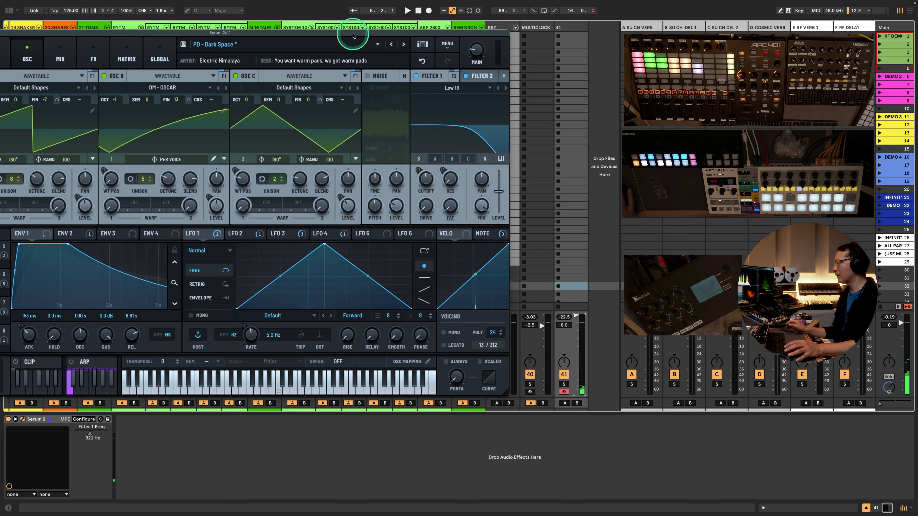
pyautogui.moveTo(353, 35); pyautogui.dragTo(463, 29)
pyautogui.moveTo(460, 29); pyautogui.dragTo(449, 25)
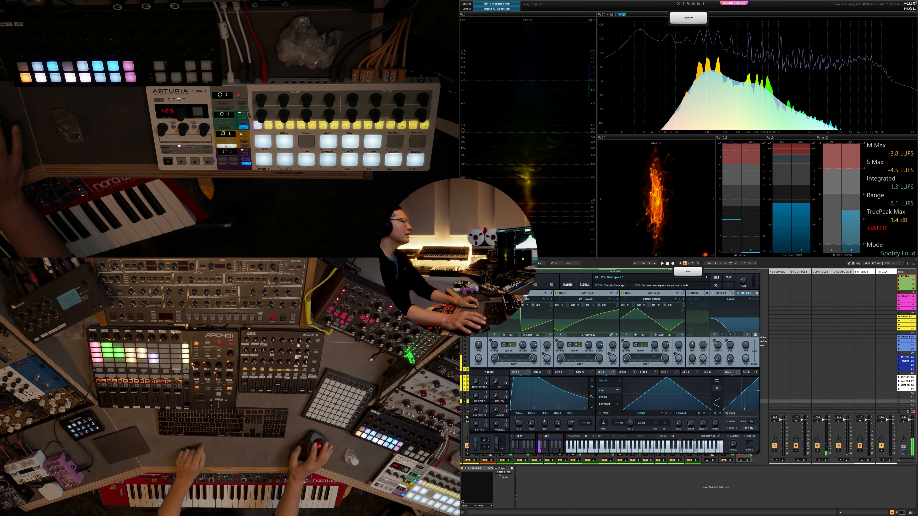
# Shrink the Serum 2 window, copy a KEY clip into scene 32 and start playback
pyautogui.moveTo(754, 455); pyautogui.dragTo(643, 370)
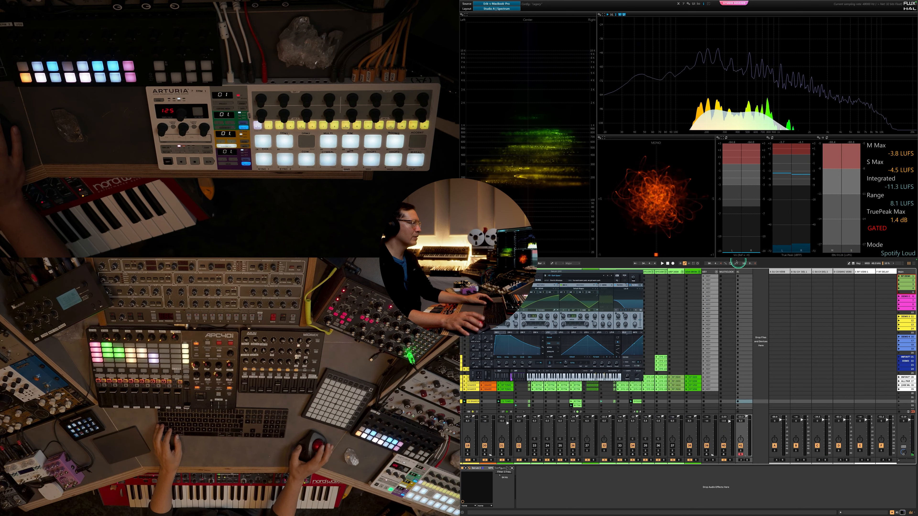
pyautogui.moveTo(709, 390); pyautogui.dragTo(709, 402)
pyautogui.press('space')
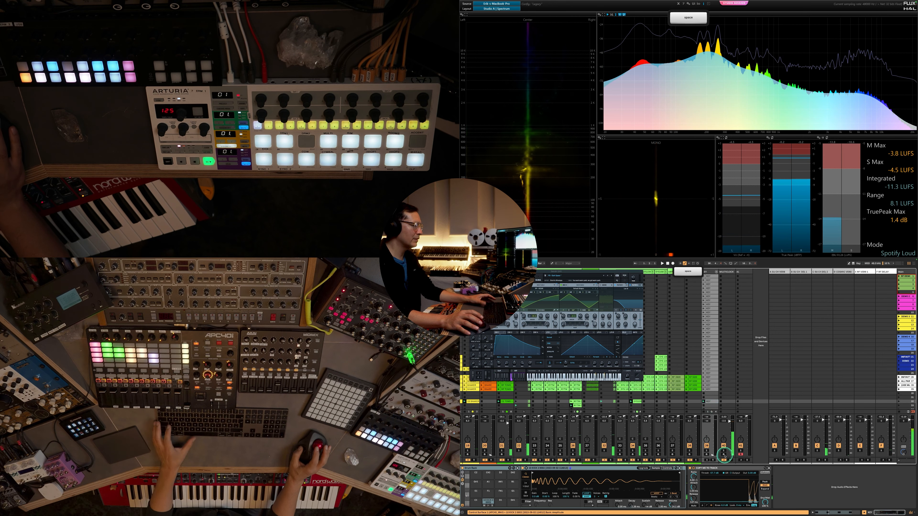
# Copy the sidechain compressor from the KEY track onto track 41 and audition the pad against the groove
pyautogui.click(725, 467)
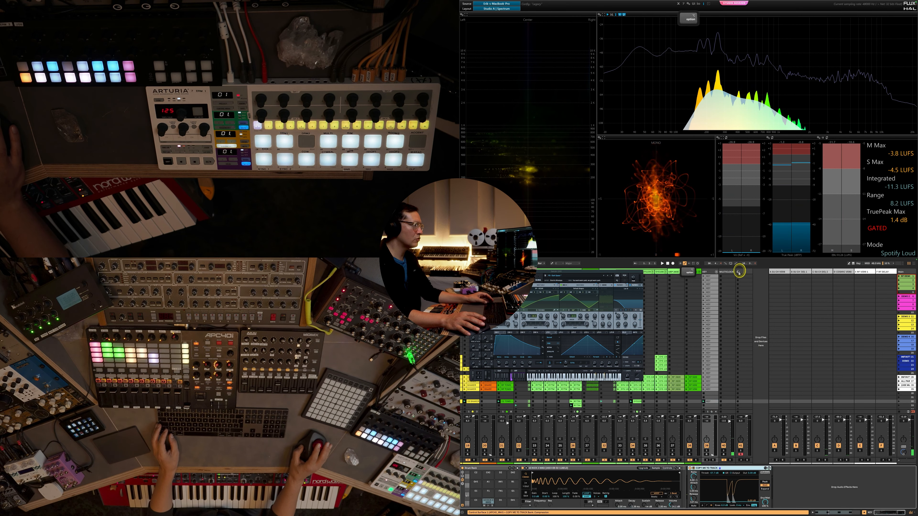
pyautogui.moveTo(742, 275); pyautogui.dragTo(741, 272)
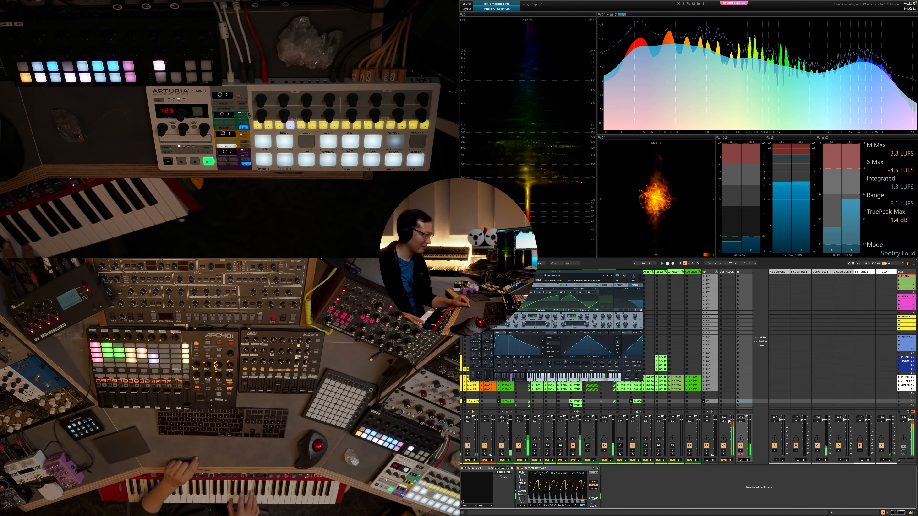
pyautogui.press('space')
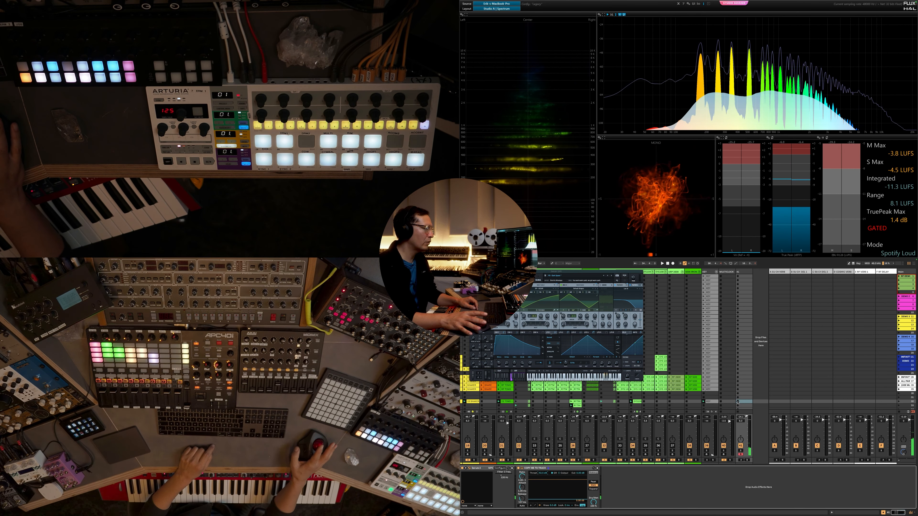
# Record a pad MIDI clip on track 41 in scene 32, shorten its loop end and play it back
pyautogui.click(737, 402)
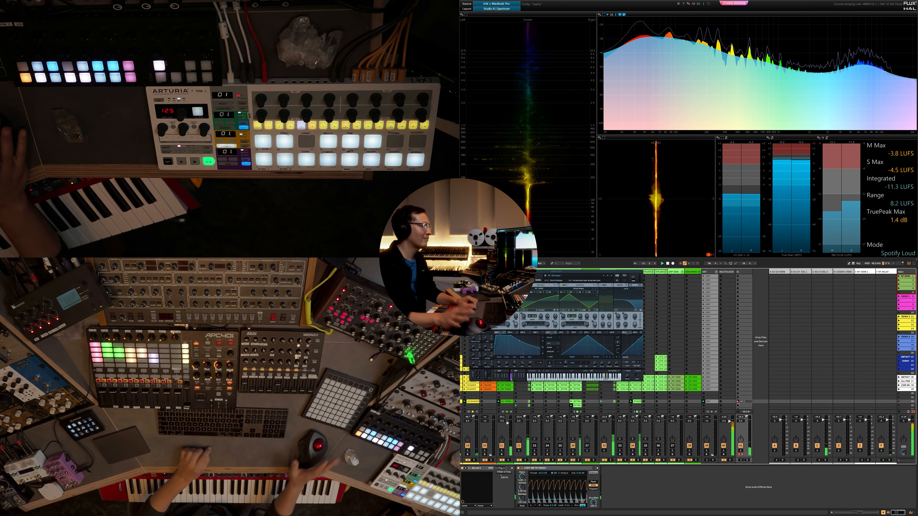
pyautogui.click(748, 402)
pyautogui.press('space')
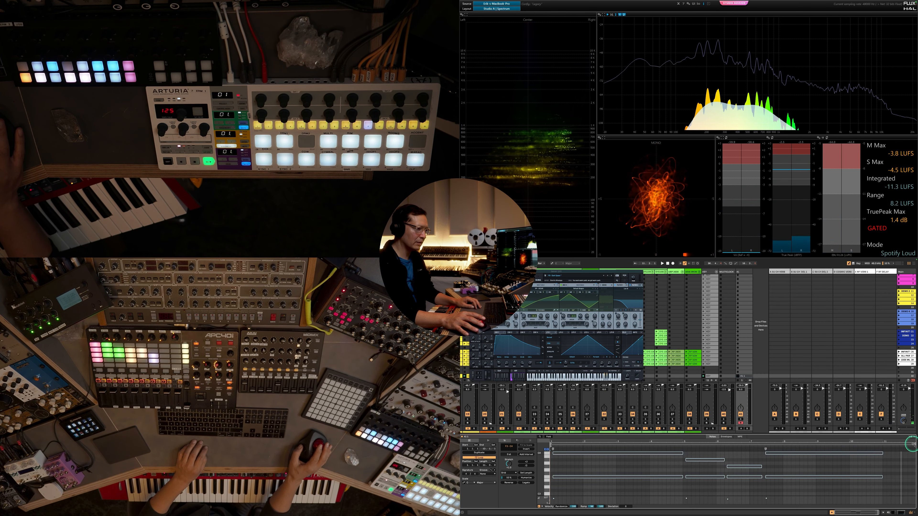
pyautogui.moveTo(915, 444); pyautogui.dragTo(883, 444)
pyautogui.press('space')
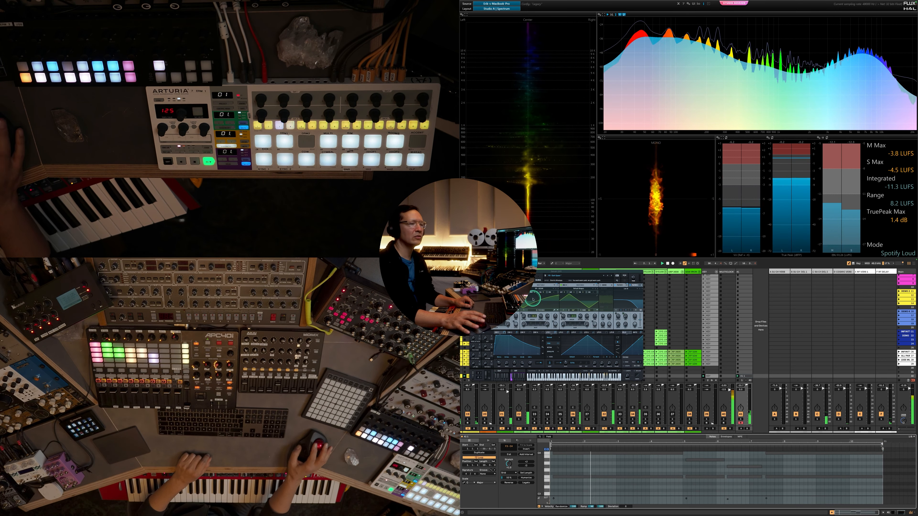
# Close Serum 2, copy track 20's SNARE clip from scene 29 into scene 32 and open the copy in an enlarged note editor
pyautogui.click(471, 271)
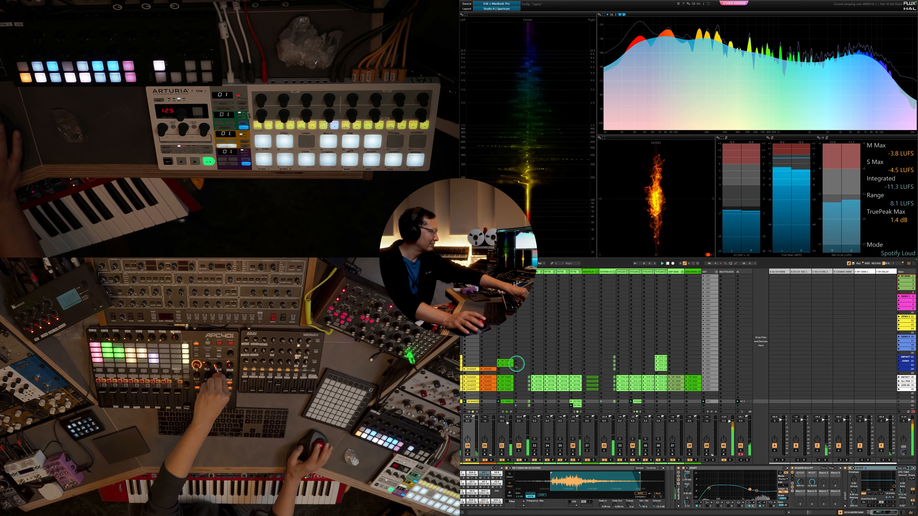
pyautogui.press('space')
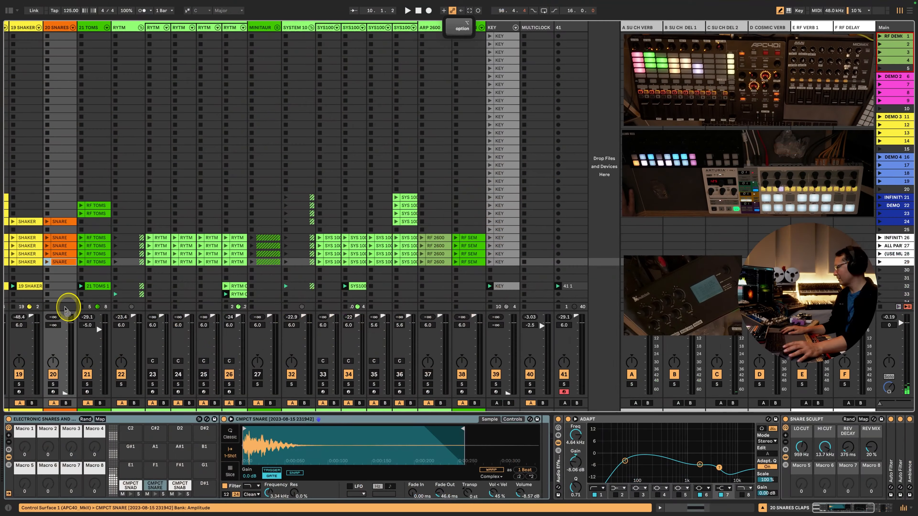
pyautogui.moveTo(62, 264); pyautogui.dragTo(63, 282)
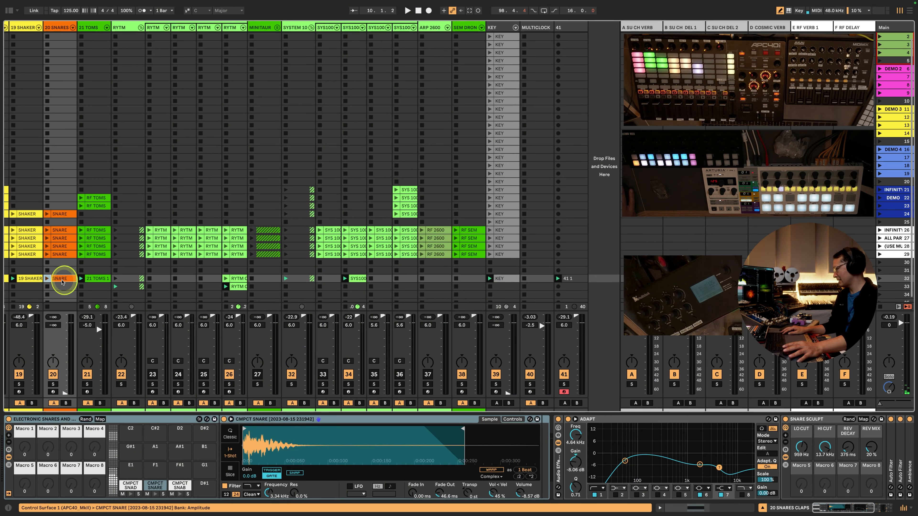
pyautogui.doubleClick(62, 279)
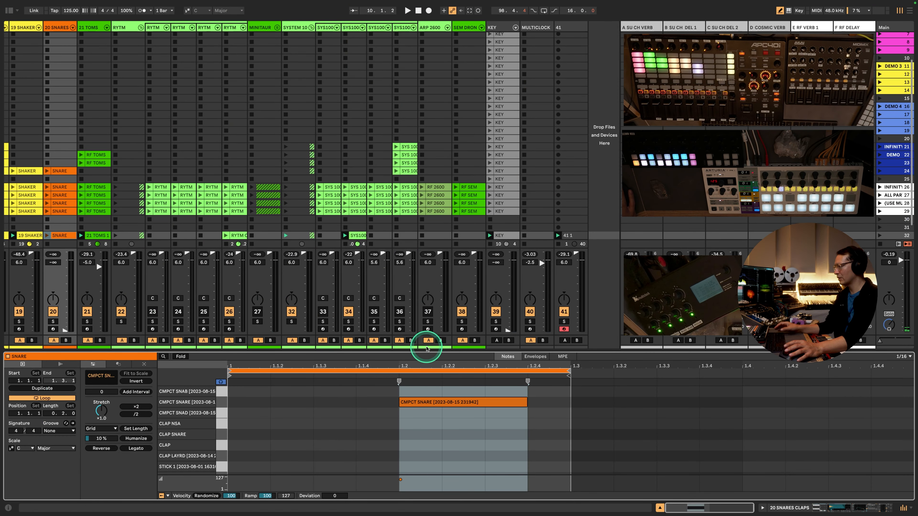
pyautogui.moveTo(427, 349); pyautogui.dragTo(414, 156)
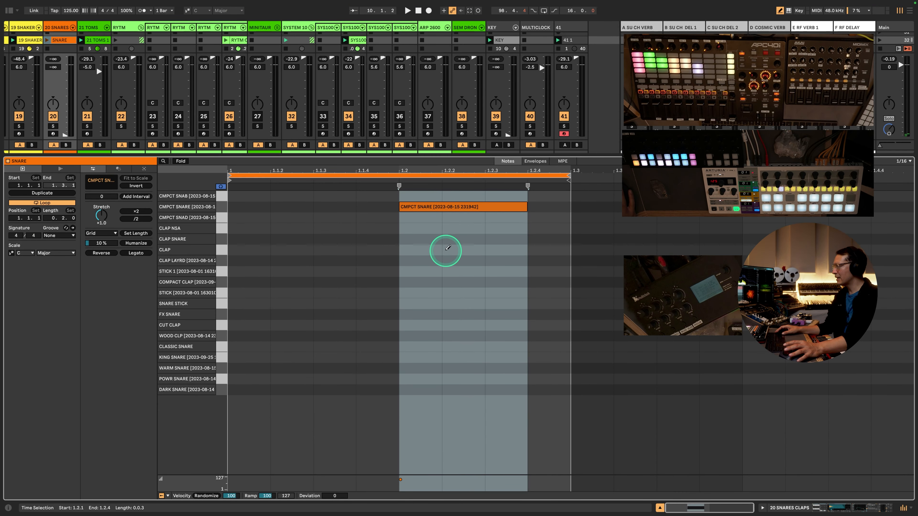
pyautogui.click(448, 250)
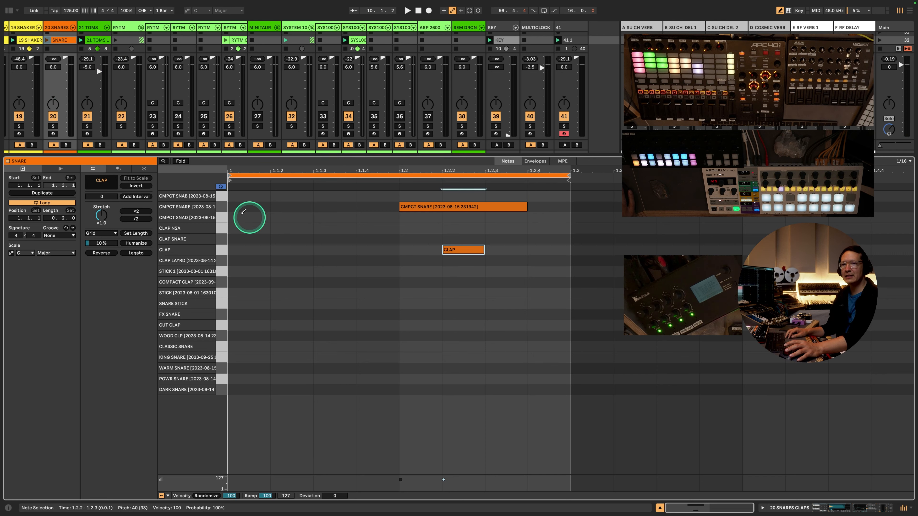
pyautogui.moveTo(420, 250); pyautogui.dragTo(483, 263)
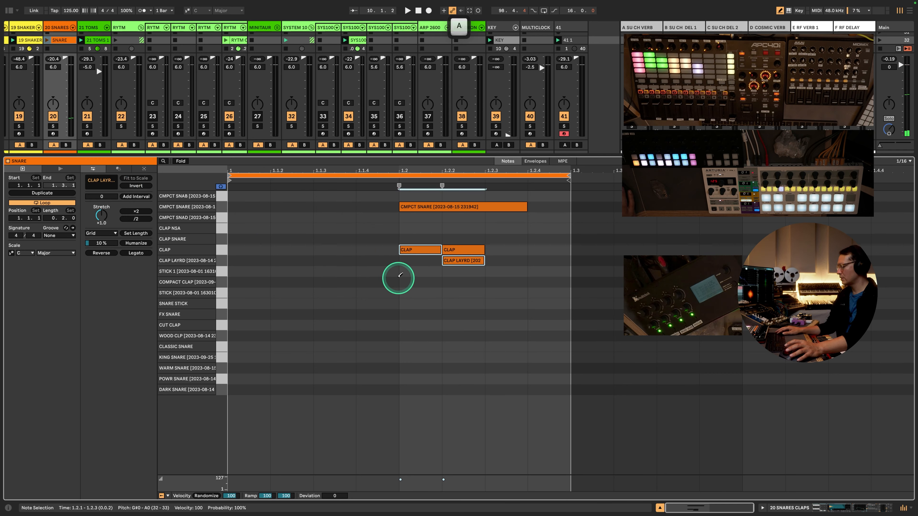
pyautogui.moveTo(395, 284); pyautogui.dragTo(510, 242)
pyautogui.press('Delete')
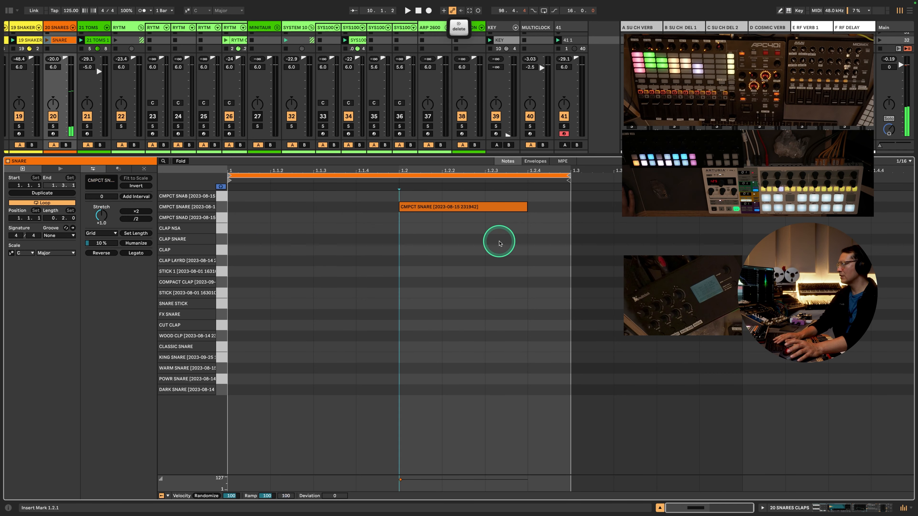
# Select the CMPCT SNARE note at 1.2 and launch the copied SNARE clip with the groove playing
pyautogui.click(491, 207)
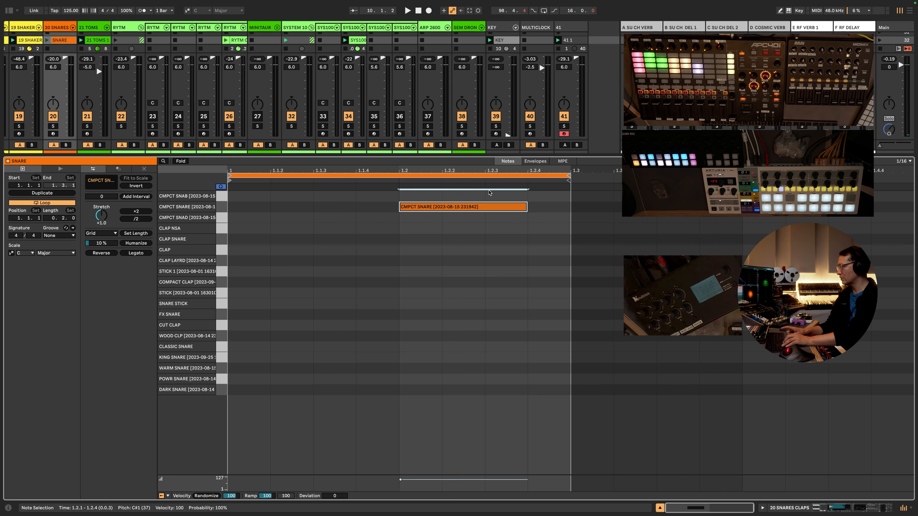
pyautogui.press('space')
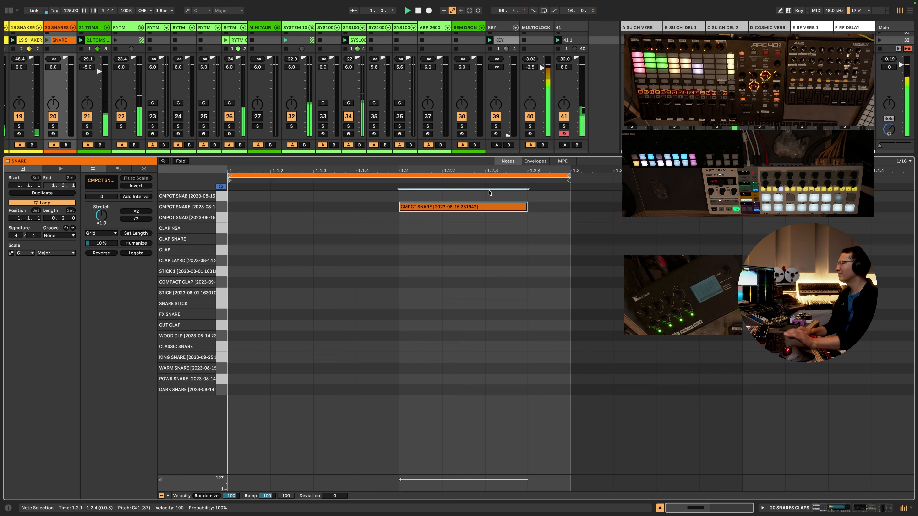
pyautogui.click(47, 41)
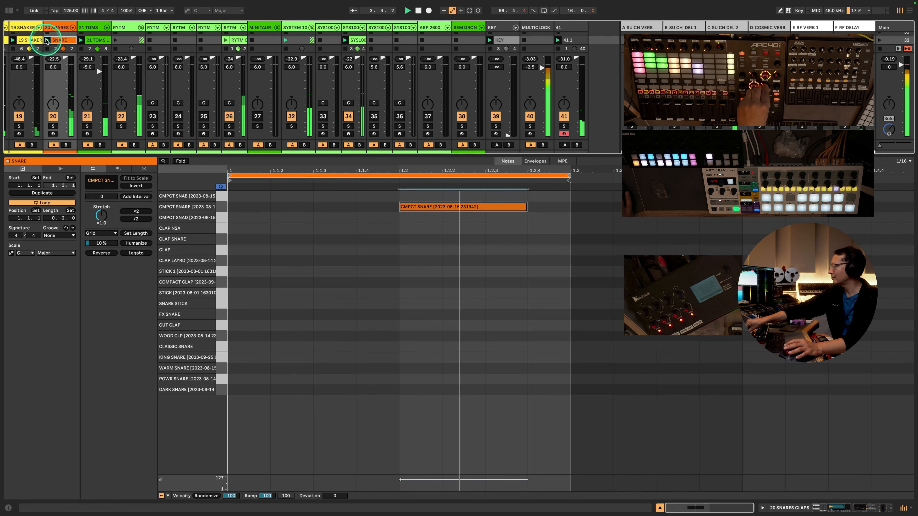
pyautogui.click(487, 174)
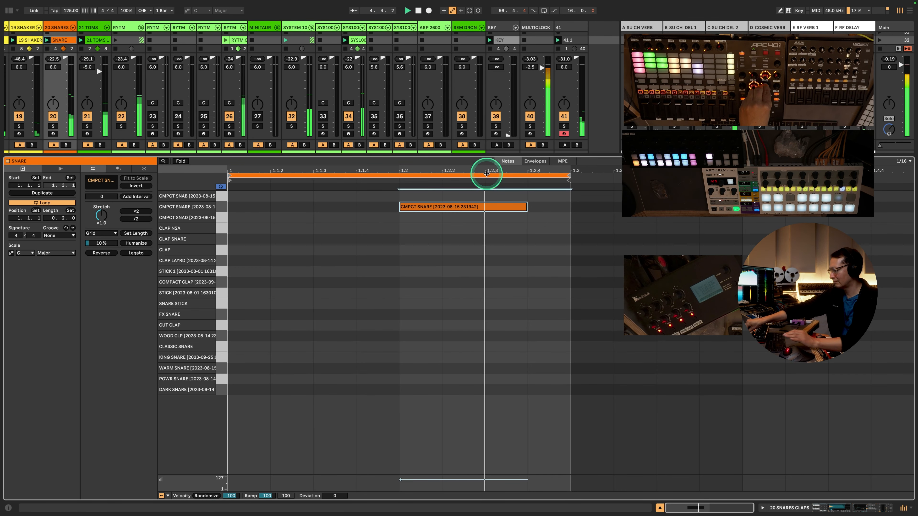
# Audition the drum rack's snares, claps and sticks by shifting the selected note through the pads, settling on FX SNARE
pyautogui.press('Down')
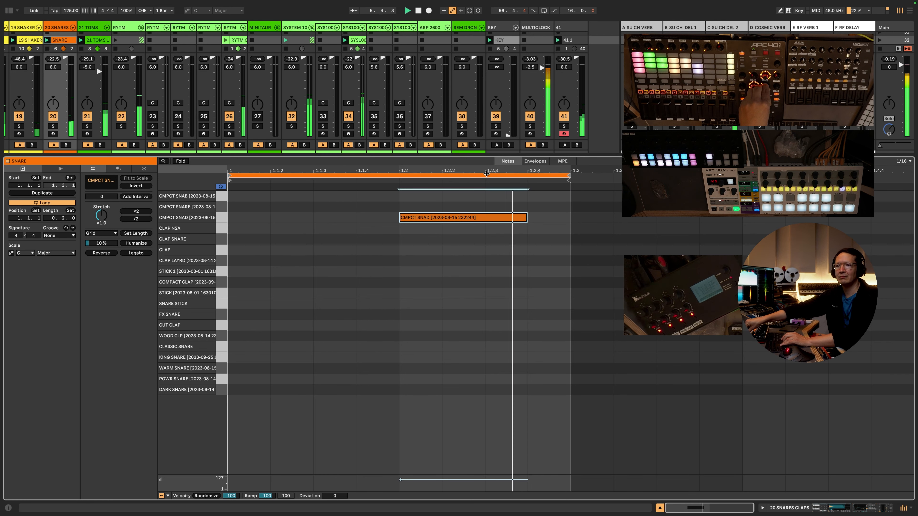
pyautogui.press('Down')
pyautogui.press('Down')
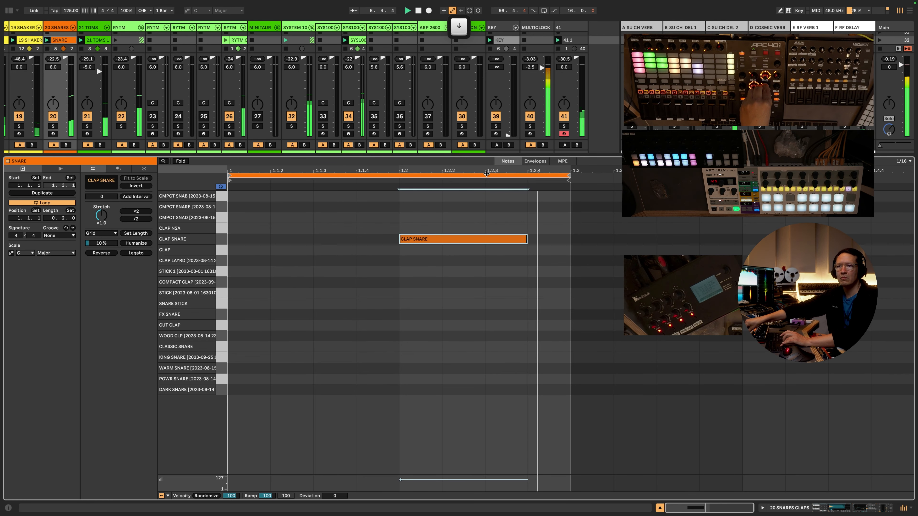
pyautogui.press('Down')
pyautogui.press('Up')
pyautogui.press('Up')
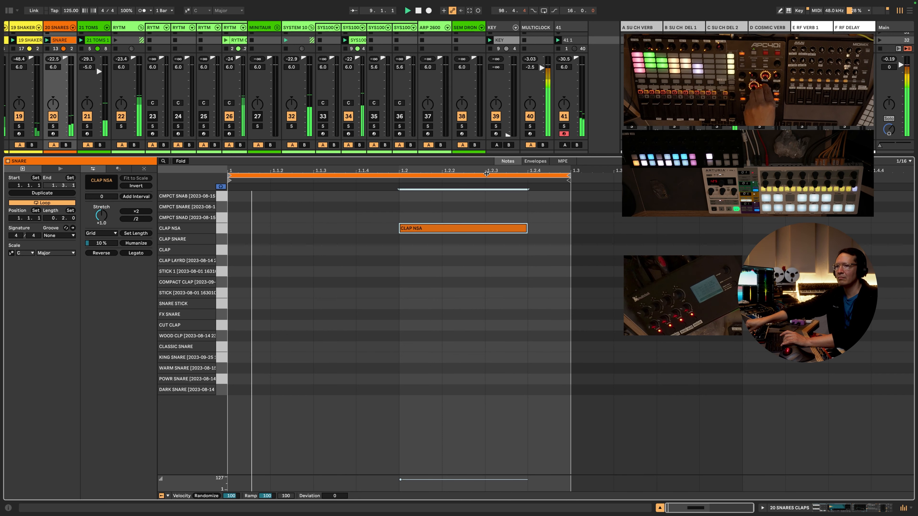
pyautogui.press('Down')
pyautogui.press('Down')
pyautogui.press('Down')
pyautogui.press('Down')
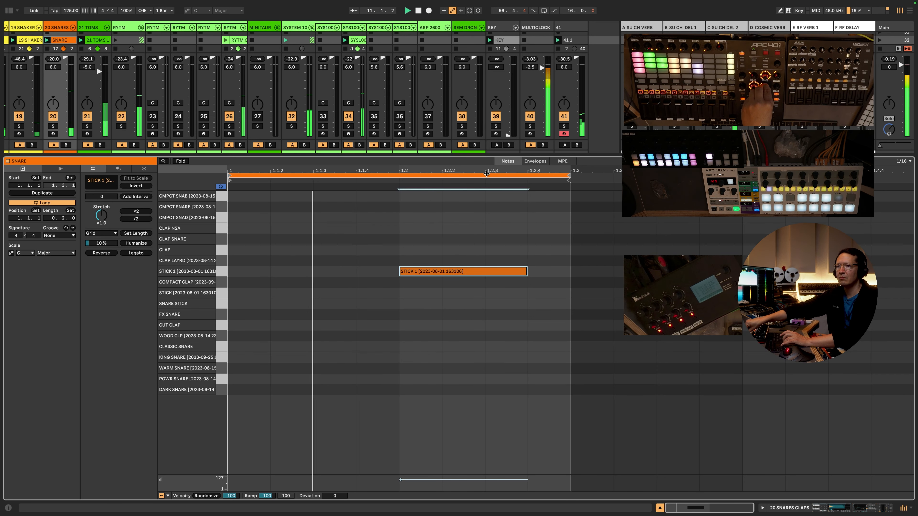
pyautogui.press('Down')
pyautogui.press('Up')
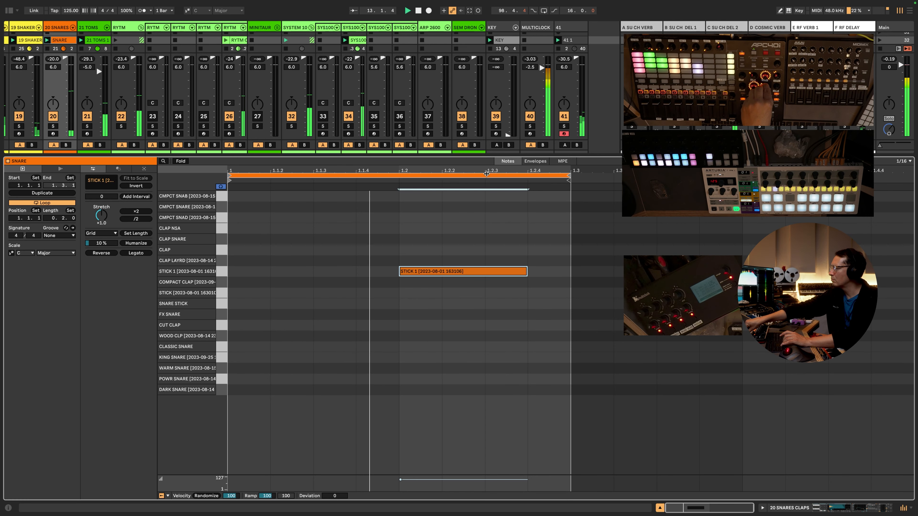
pyautogui.press('Down')
pyautogui.press('Down')
pyautogui.press('Down')
pyautogui.press('Down')
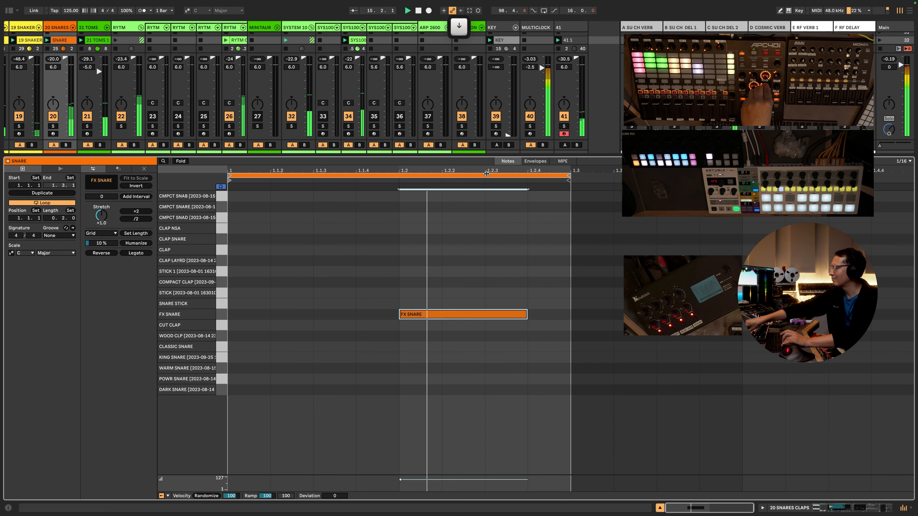
pyautogui.press('Down')
pyautogui.press('Down')
pyautogui.press('Down')
pyautogui.press('Down')
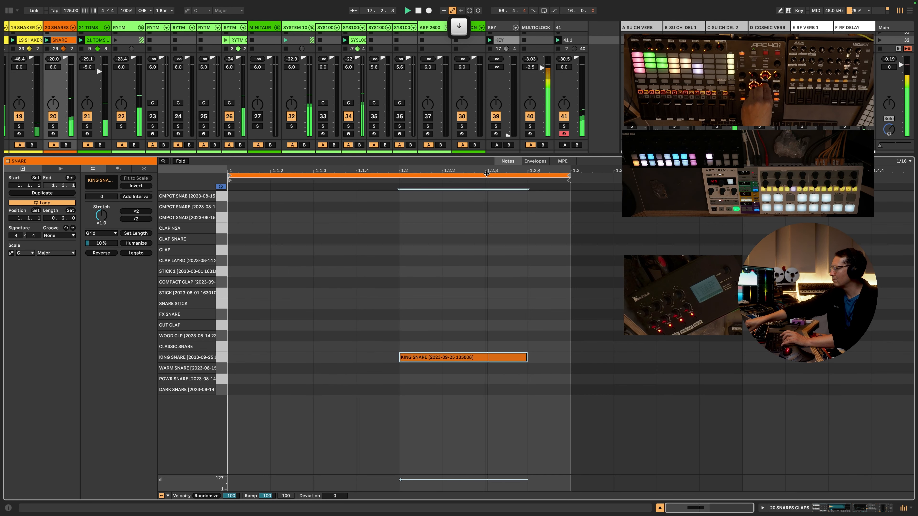
pyautogui.press('Down')
pyautogui.press('Down')
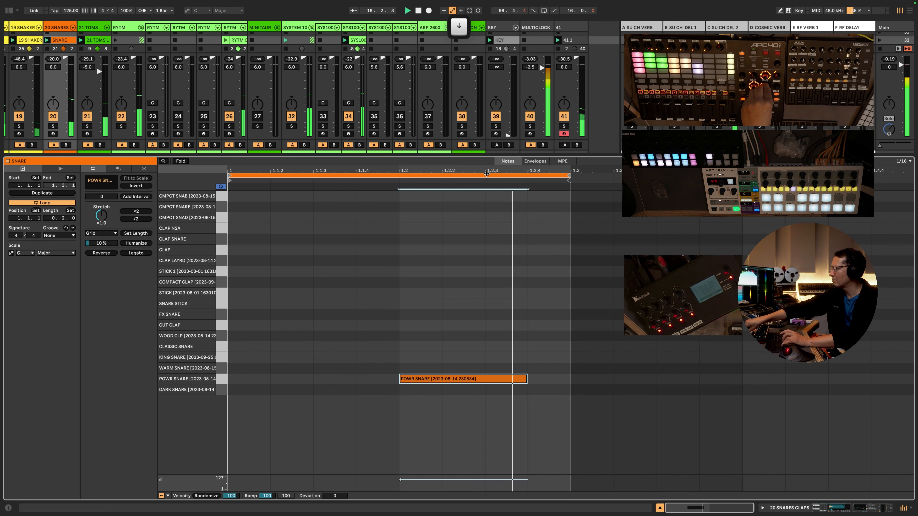
pyautogui.press('Up')
pyautogui.press('Up')
pyautogui.press('Up')
pyautogui.press('Up')
pyautogui.press('Up')
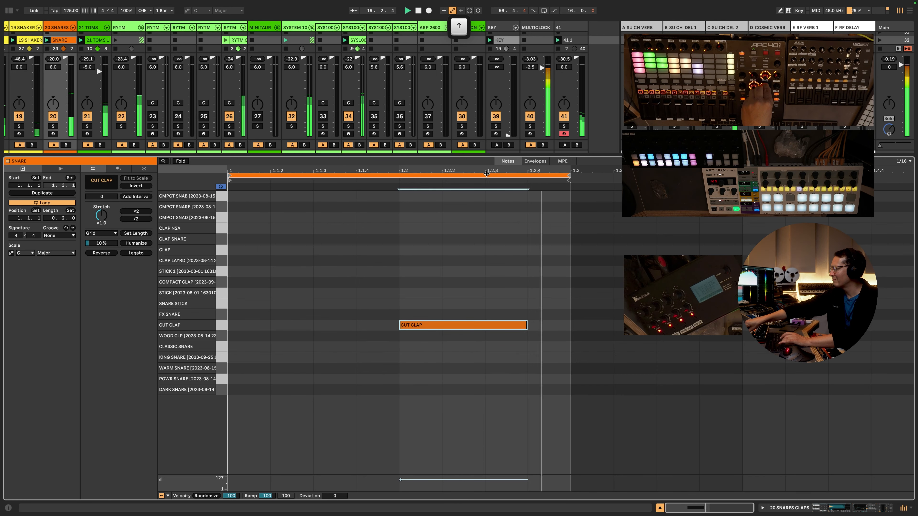
pyautogui.press('Up')
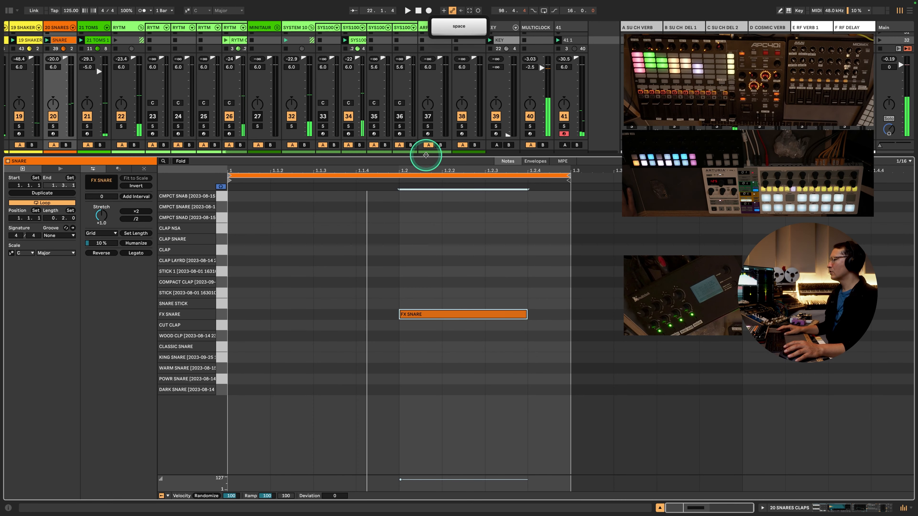
# Map the SNARE SCULPT rack's HI CUT macro on track 20 to MIDI channel 1 CC 18 and adjust it during playback
pyautogui.moveTo(423, 154); pyautogui.dragTo(428, 376)
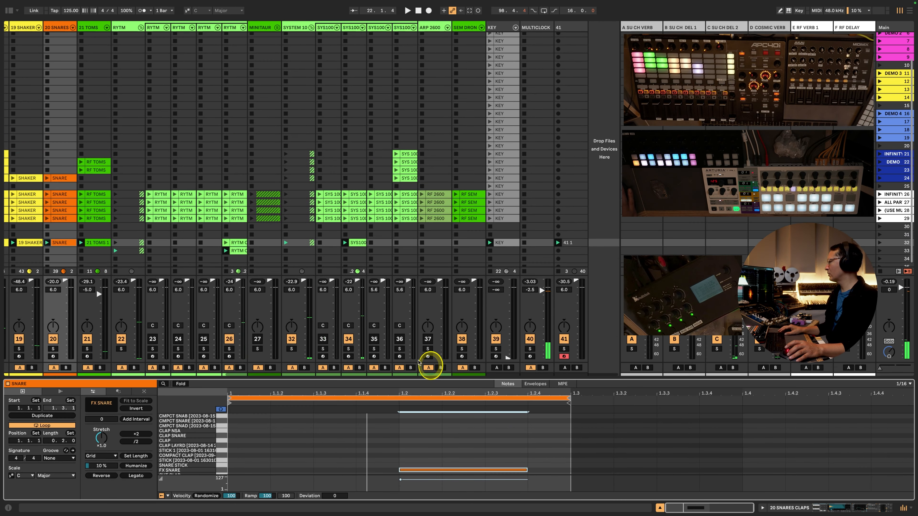
pyautogui.click(59, 28)
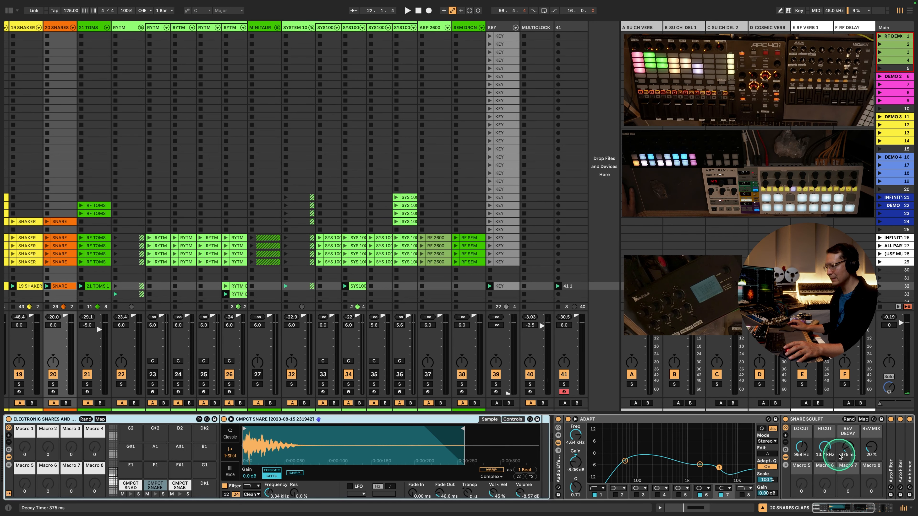
pyautogui.press('super+m')
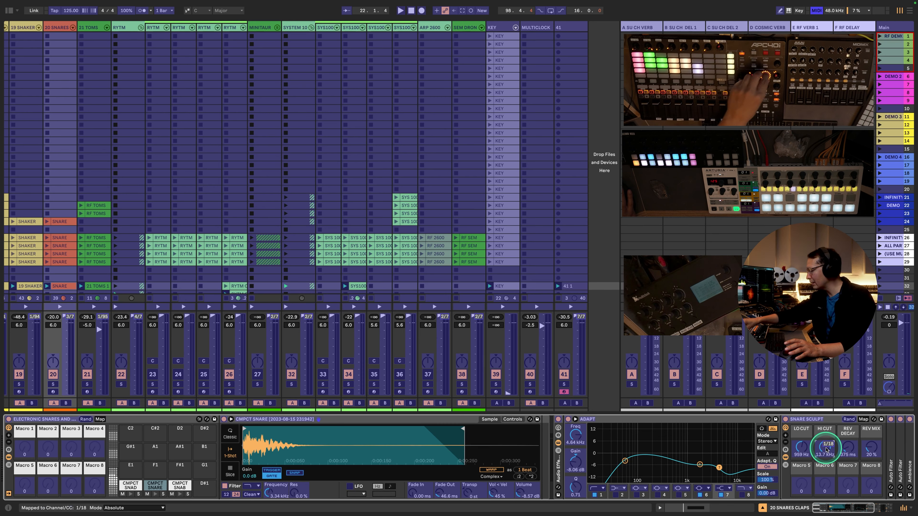
pyautogui.press('super+m')
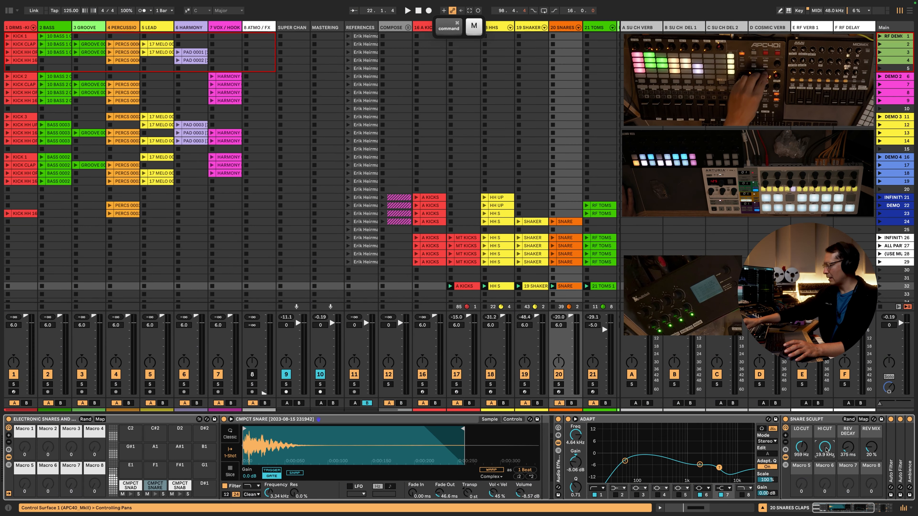
pyautogui.press('space')
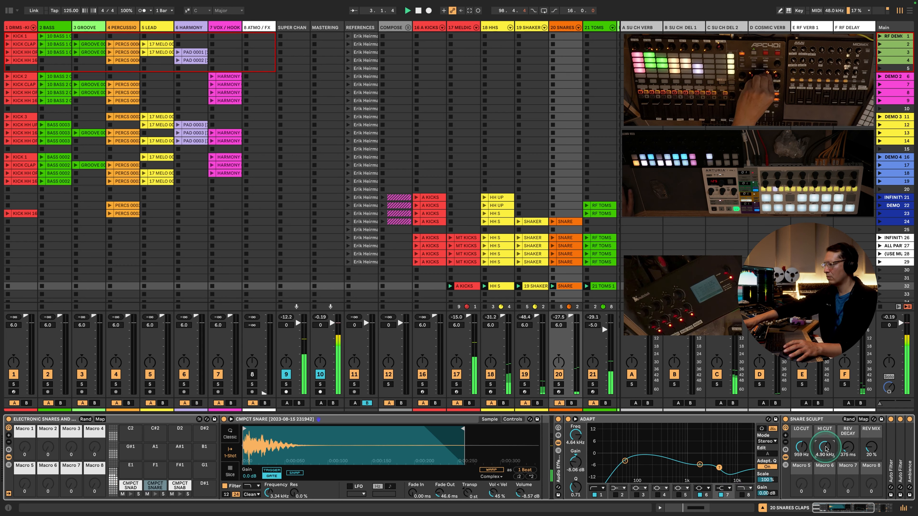
# Lower the SNARE SCULPT rack's REV MIX macro to 5.5 % during playback, ending with the groove stopped
pyautogui.moveTo(872, 447); pyautogui.dragTo(869, 449)
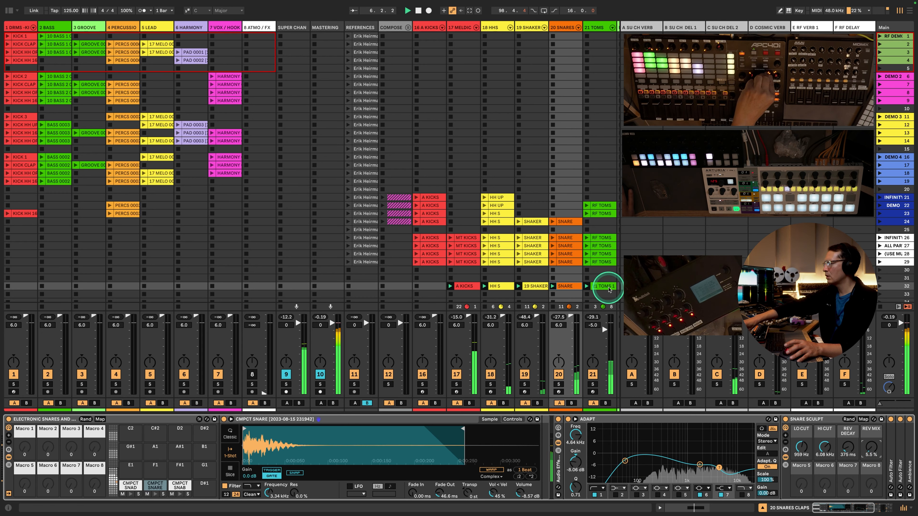
pyautogui.press('space')
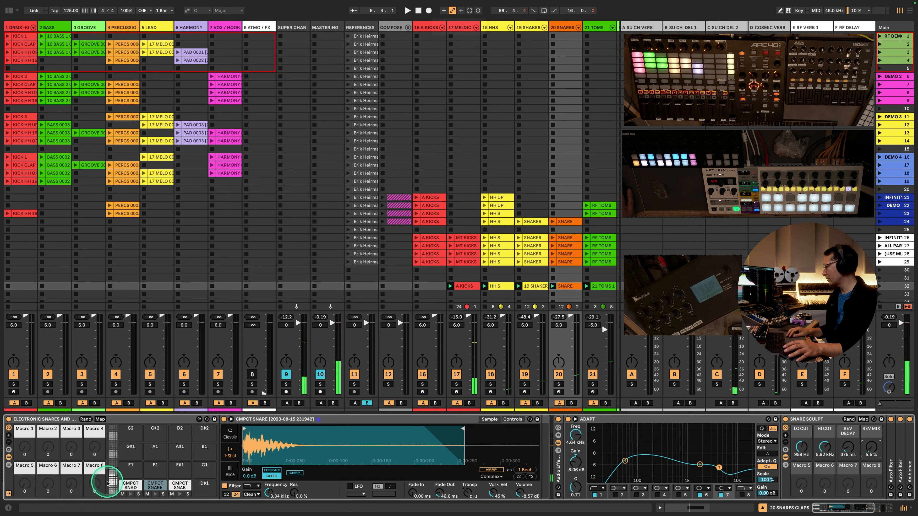
# Select the drum rack's FX SNARE pad, shorten its sample to end at about 0.35 s and set Fade Out to 0 ms
pyautogui.click(113, 481)
pyautogui.press('space')
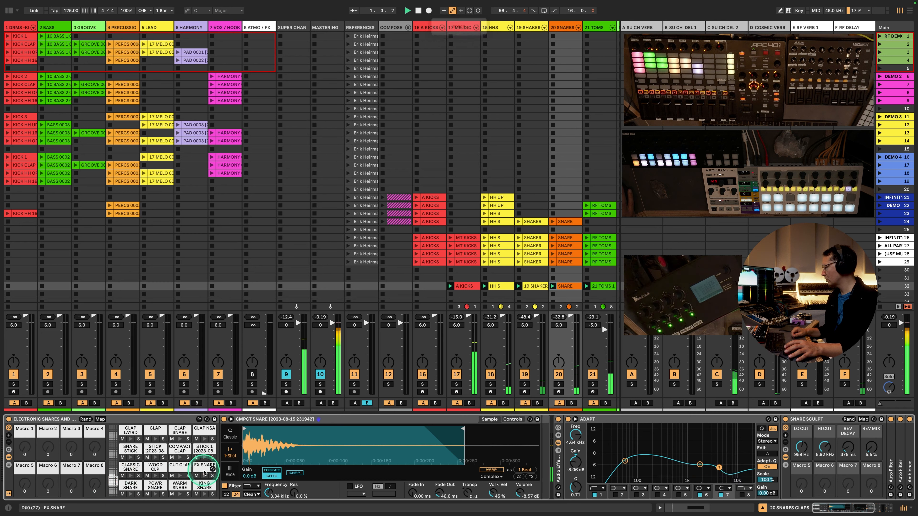
pyautogui.click(204, 466)
pyautogui.click(422, 496)
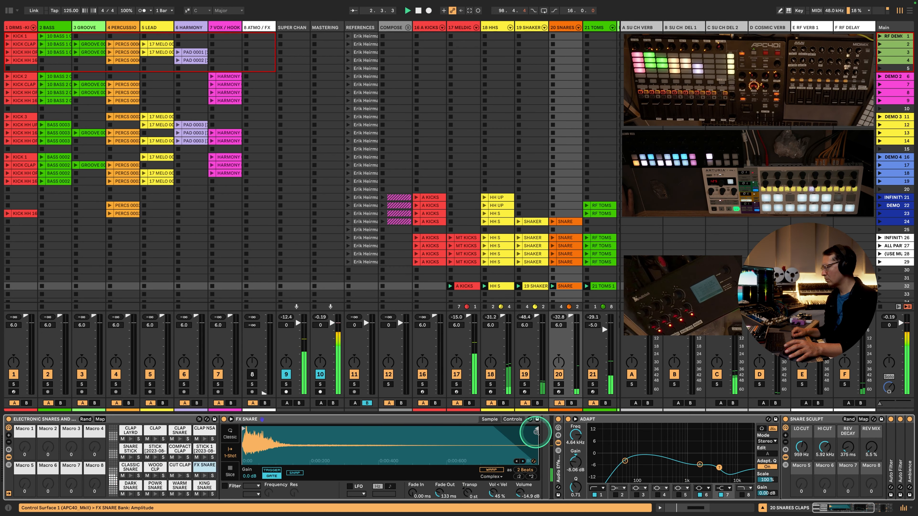
pyautogui.moveTo(536, 430); pyautogui.dragTo(368, 443)
pyautogui.press('space')
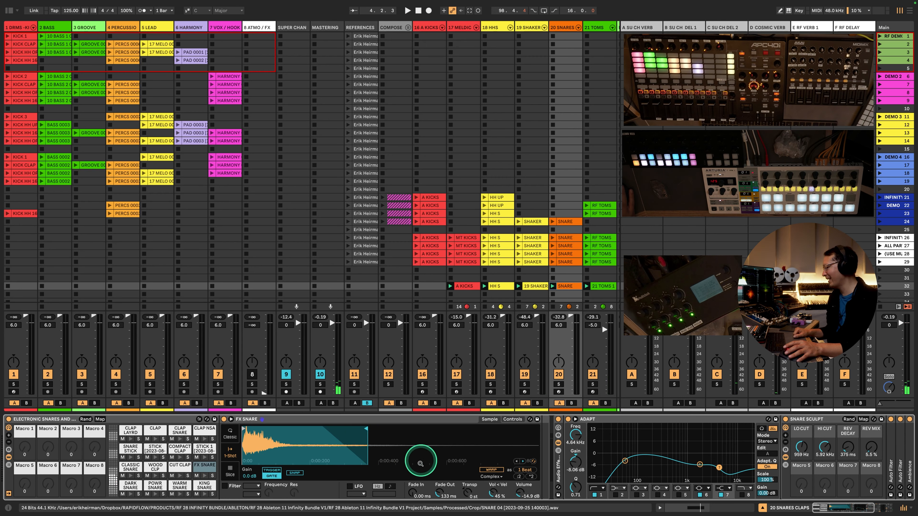
pyautogui.click(439, 492)
pyautogui.moveTo(439, 492); pyautogui.dragTo(444, 492)
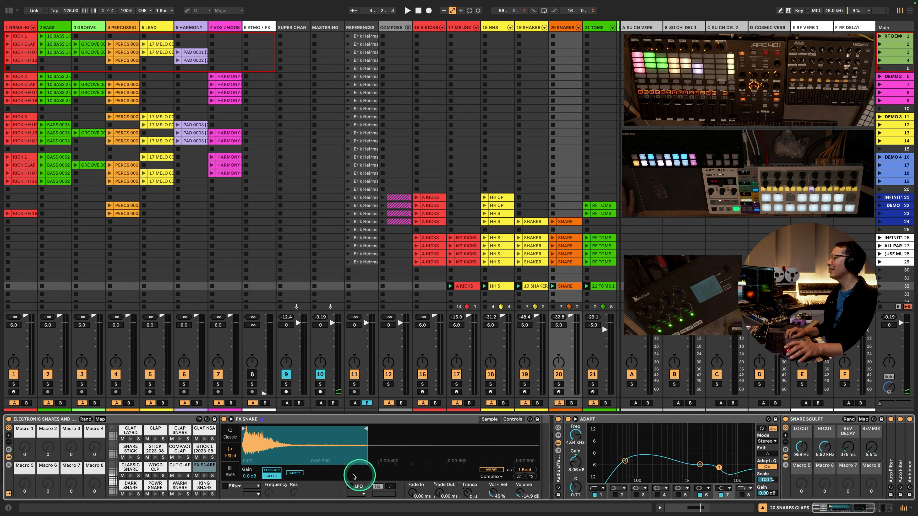
# Examine the FX SNARE sampler's envelope and modulation controls and return to its waveform
pyautogui.click(512, 419)
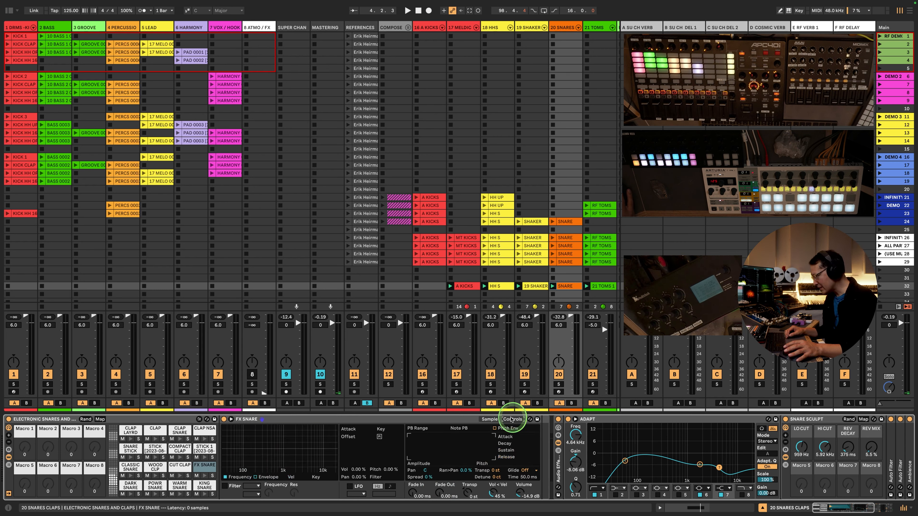
pyautogui.click(379, 479)
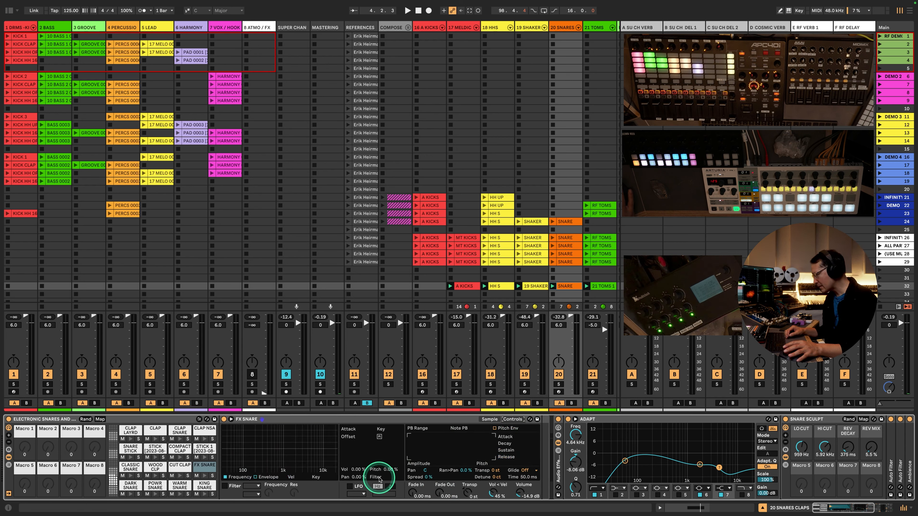
pyautogui.click(280, 467)
pyautogui.click(435, 439)
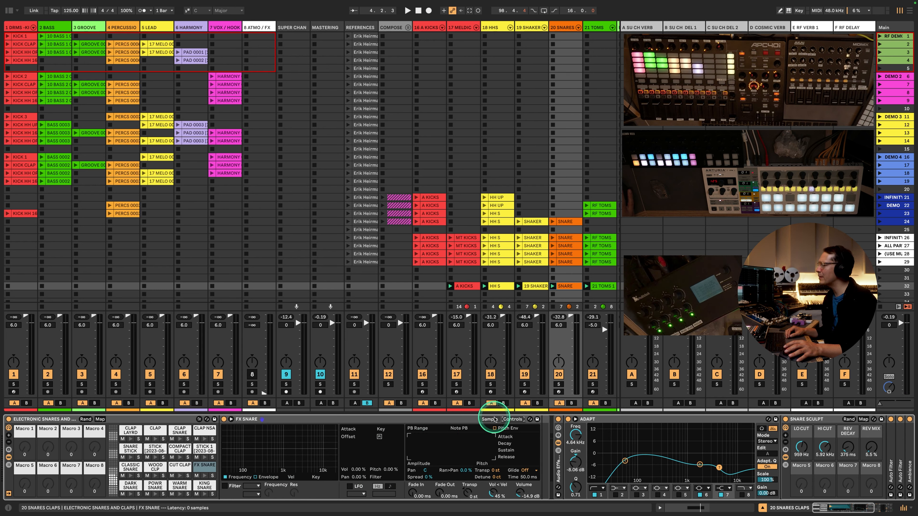
pyautogui.click(491, 421)
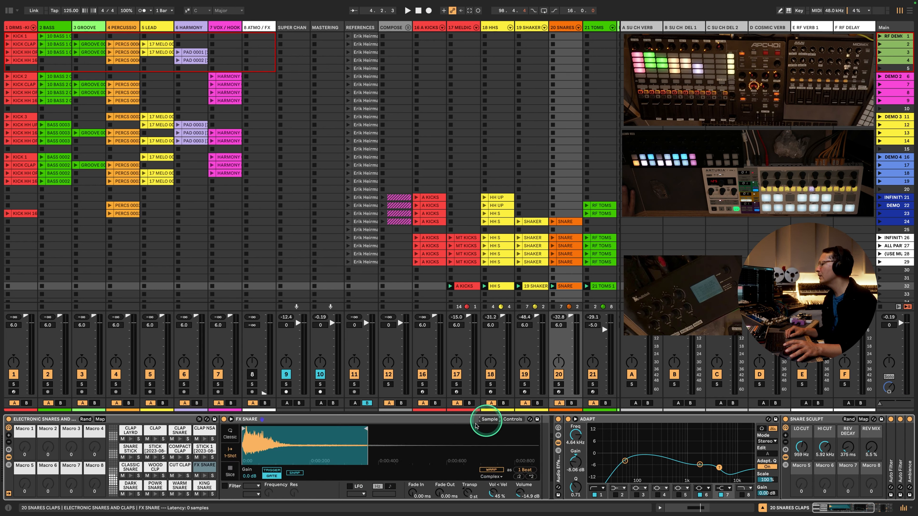
# Reverse the FX SNARE sample and move its start point to about 0.7 s while the groove plays
pyautogui.rightClick(299, 449)
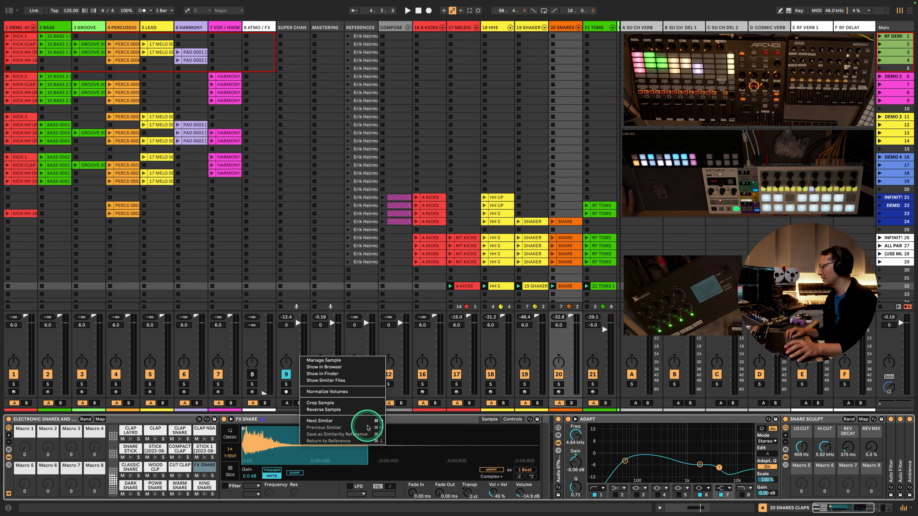
pyautogui.click(339, 409)
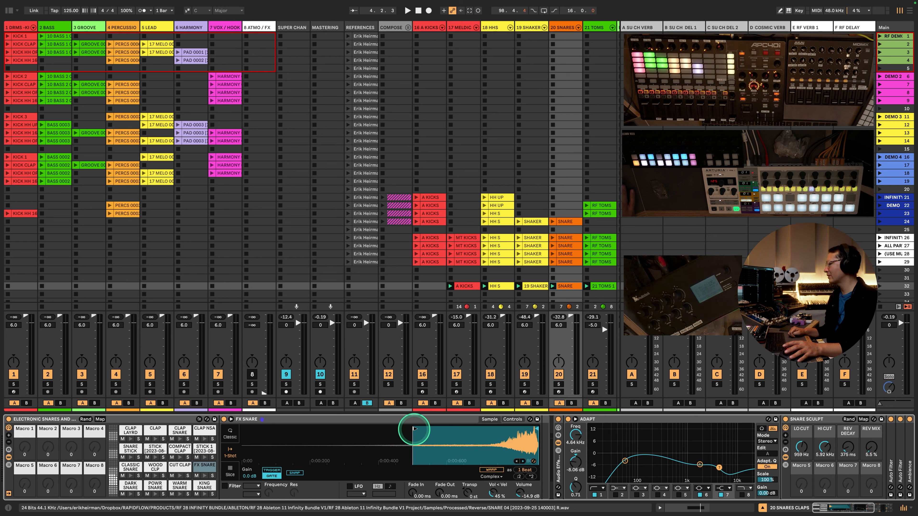
pyautogui.press('space')
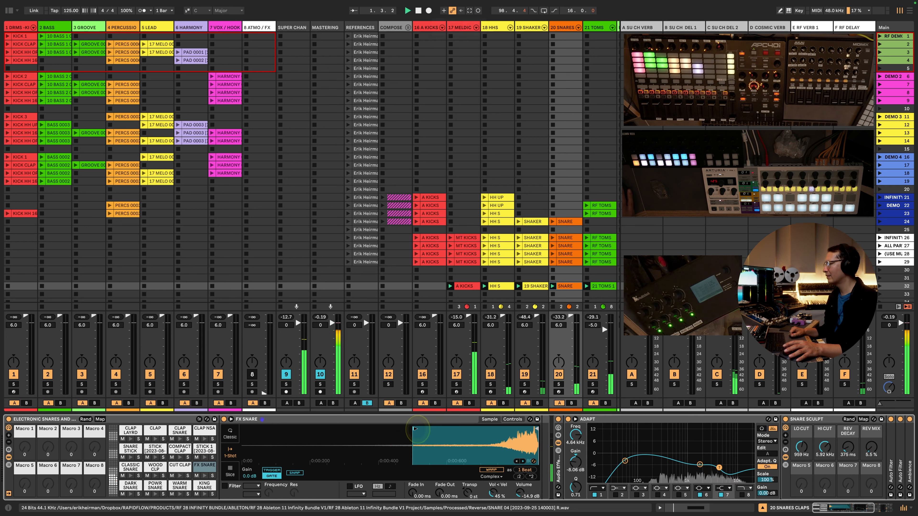
pyautogui.moveTo(417, 430)
pyautogui.mouseDown()
pyautogui.moveTo(333, 435)
pyautogui.moveTo(498, 444)
pyautogui.mouseUp()
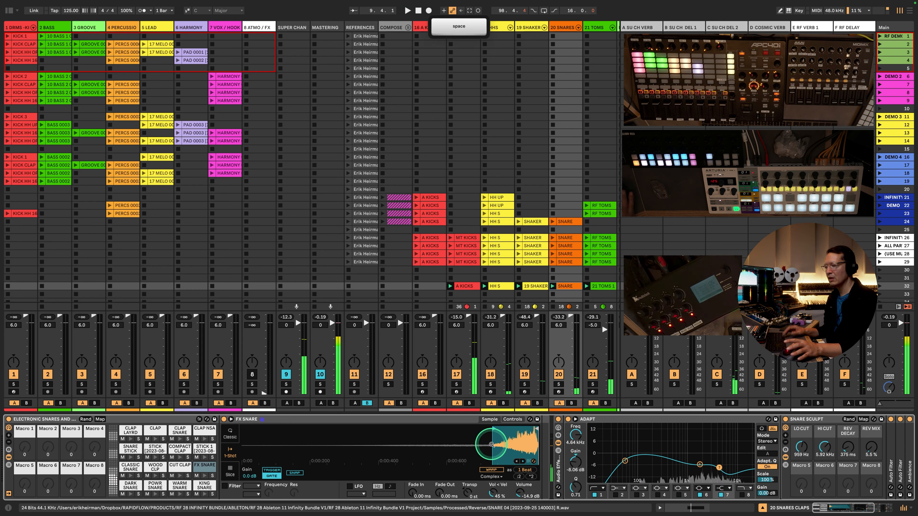
# Flip the shortened FX SNARE sample back to forward playback and set its Fade Out to 97.3 ms
pyautogui.rightClick(496, 446)
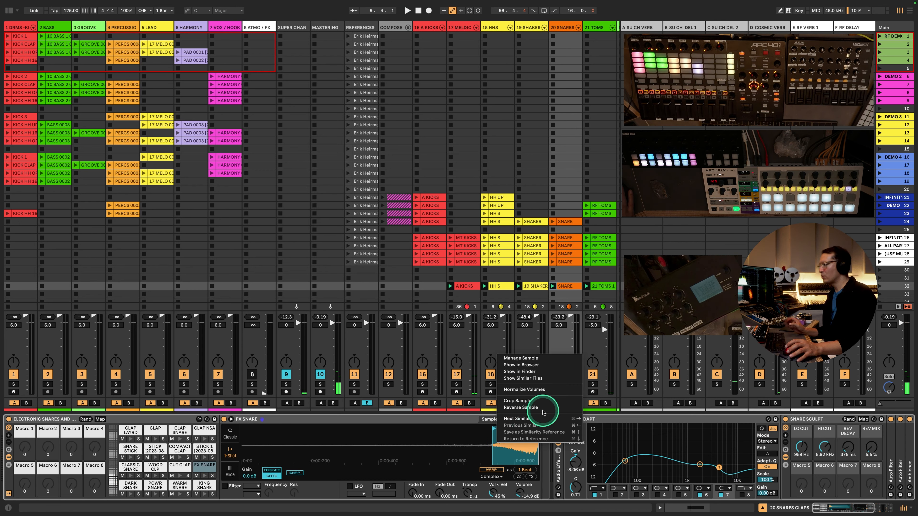
pyautogui.click(534, 408)
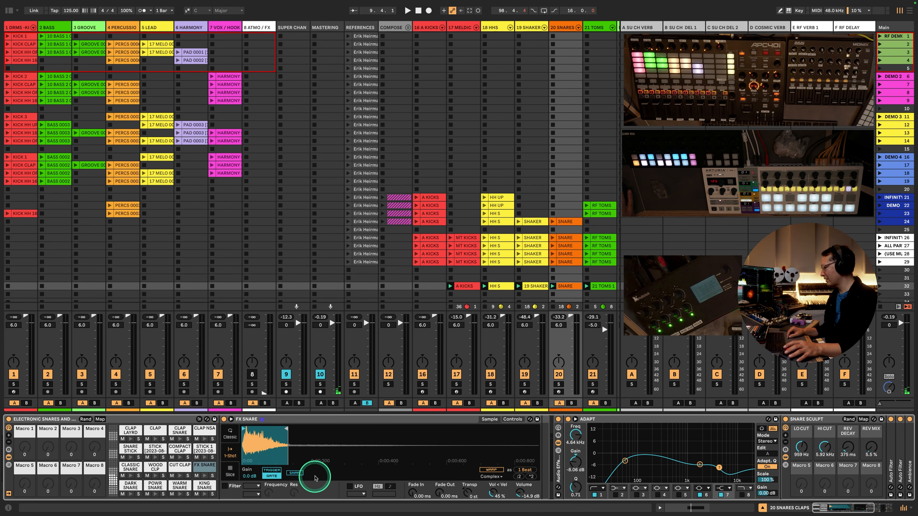
pyautogui.moveTo(440, 493)
pyautogui.mouseDown()
pyautogui.moveTo(451, 485)
pyautogui.moveTo(442, 495)
pyautogui.mouseUp()
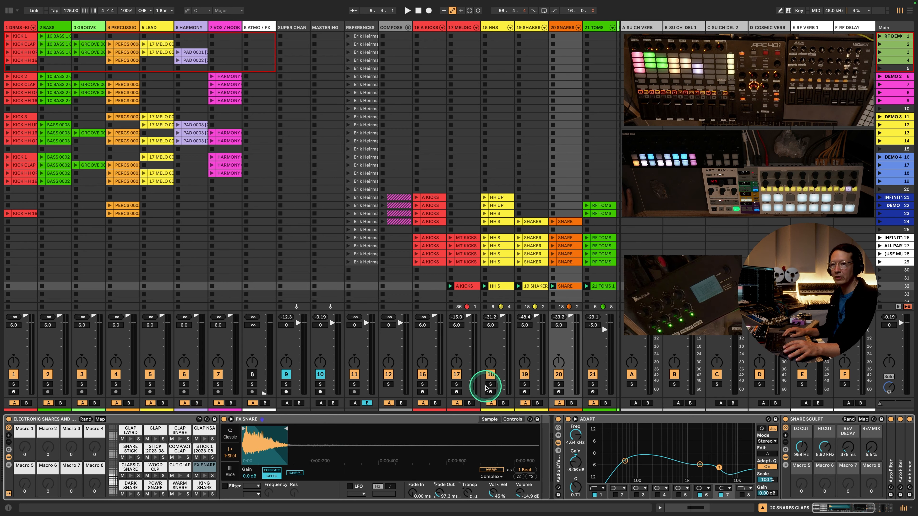
# Audition the shortened forward FX SNARE within the playing groove and stop playback
pyautogui.press('space')
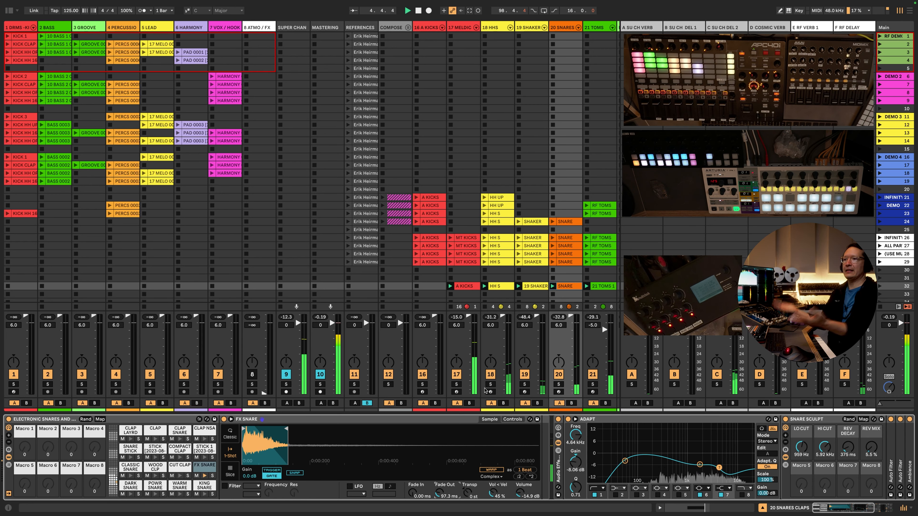
pyautogui.click(465, 313)
pyautogui.press('space')
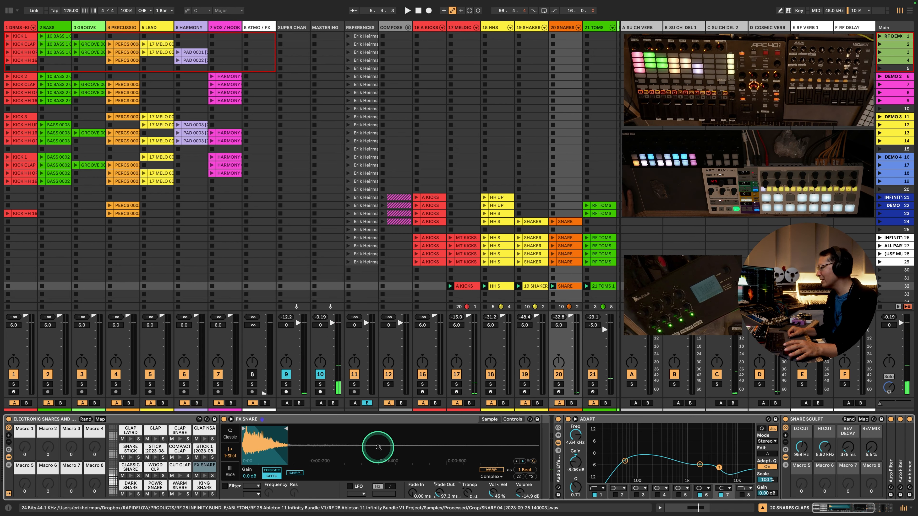
# Reverse the FX SNARE sample again and adjust its playback region, pulling the end point slightly earlier
pyautogui.moveTo(377, 447)
pyautogui.mouseDown()
pyautogui.moveTo(510, 448)
pyautogui.moveTo(536, 432)
pyautogui.moveTo(268, 426)
pyautogui.moveTo(300, 428)
pyautogui.mouseUp()
pyautogui.press('space')
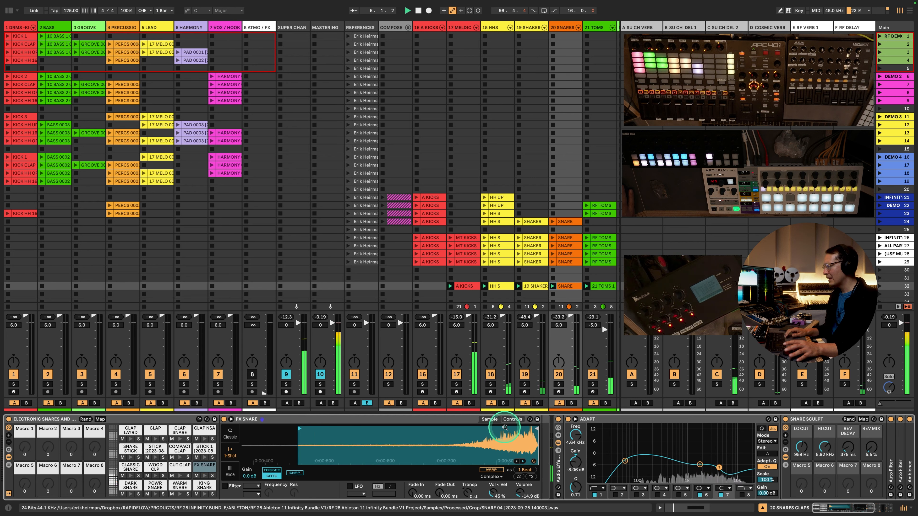
pyautogui.press('space')
pyautogui.moveTo(536, 429); pyautogui.dragTo(531, 430)
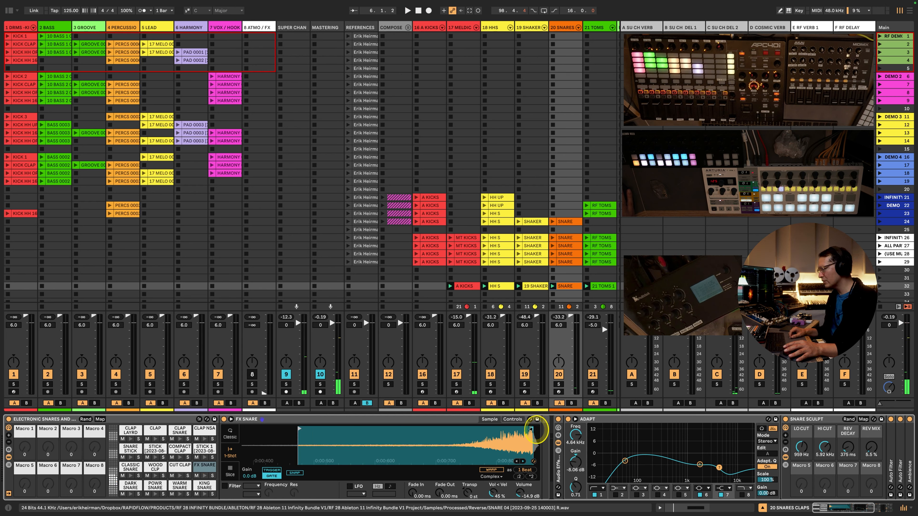
# Move the reversed FX SNARE sample's start point to about 0.53 s while listening to the groove
pyautogui.press('space')
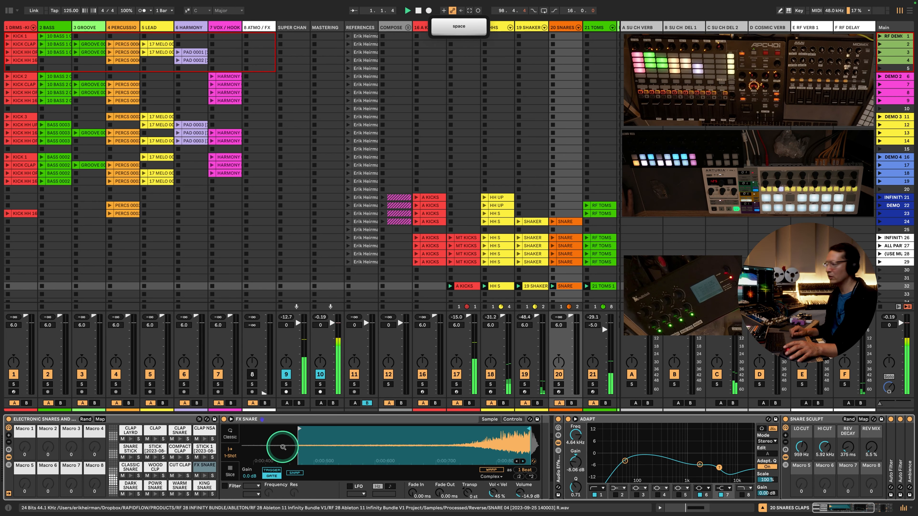
pyautogui.moveTo(298, 430)
pyautogui.mouseDown()
pyautogui.moveTo(370, 431)
pyautogui.moveTo(361, 432)
pyautogui.mouseUp()
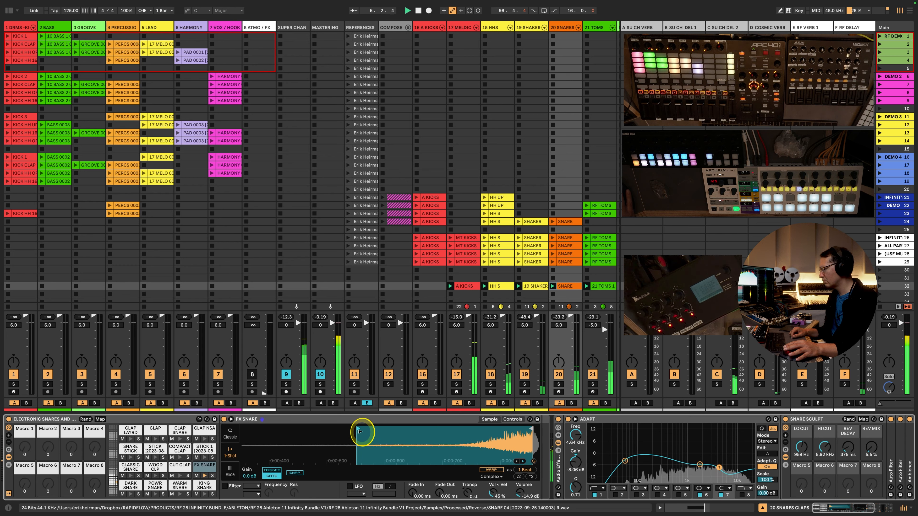
pyautogui.moveTo(359, 431); pyautogui.dragTo(357, 432)
pyautogui.press('space')
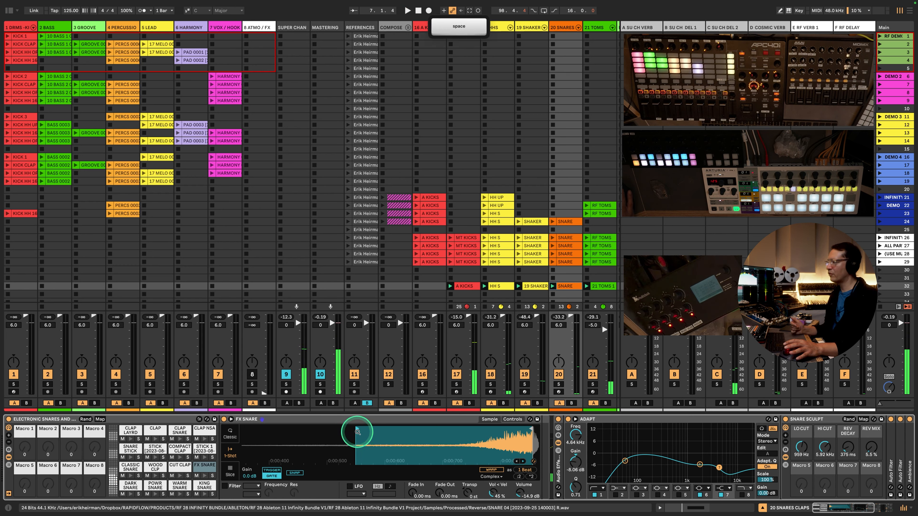
# Flip the FX SNARE sample to forward playback, audition it with the groove and reverse it again
pyautogui.rightClick(357, 433)
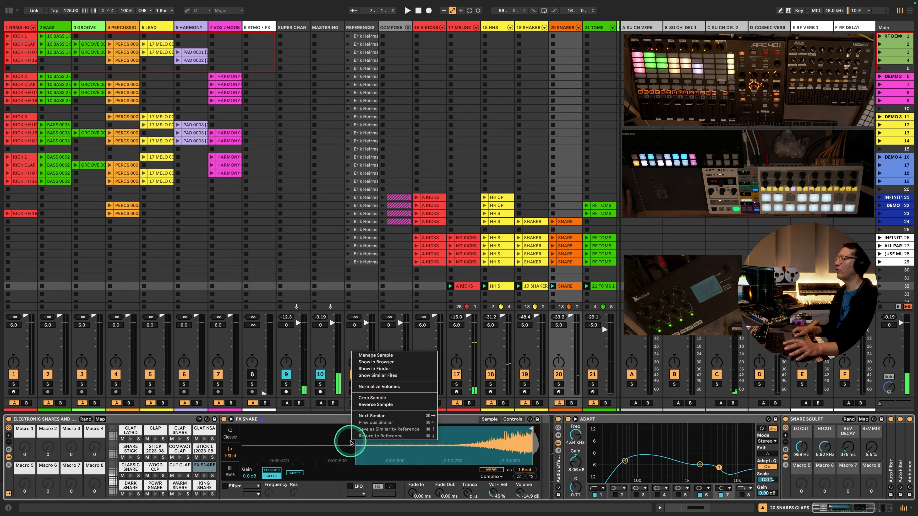
pyautogui.click(393, 405)
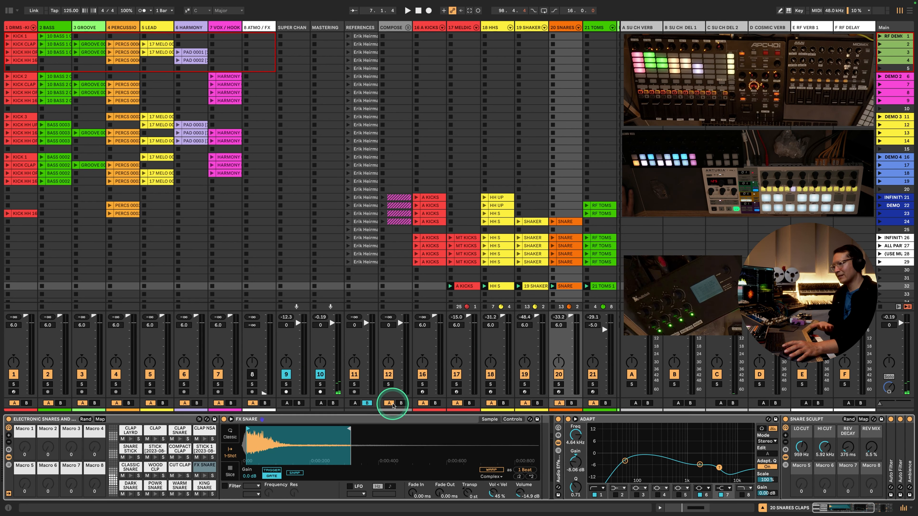
pyautogui.press('space')
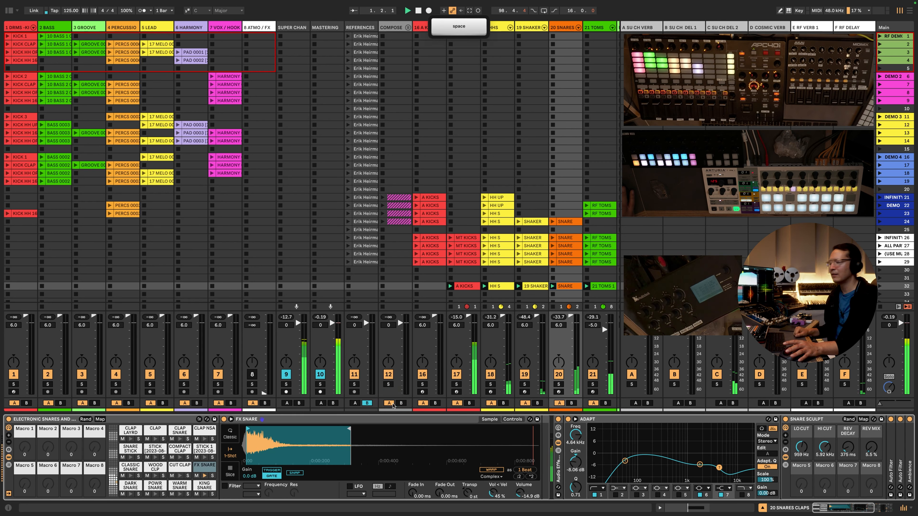
pyautogui.click(393, 405)
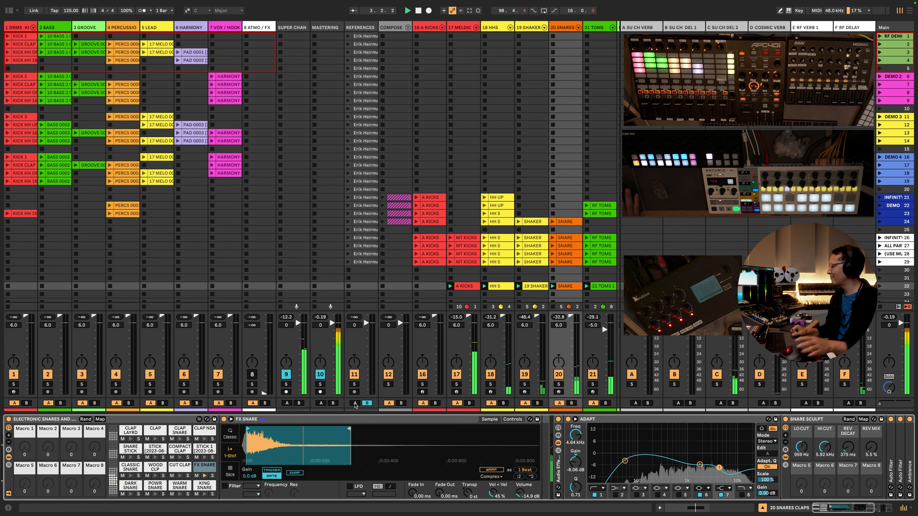
pyautogui.click(291, 437)
pyautogui.rightClick(291, 437)
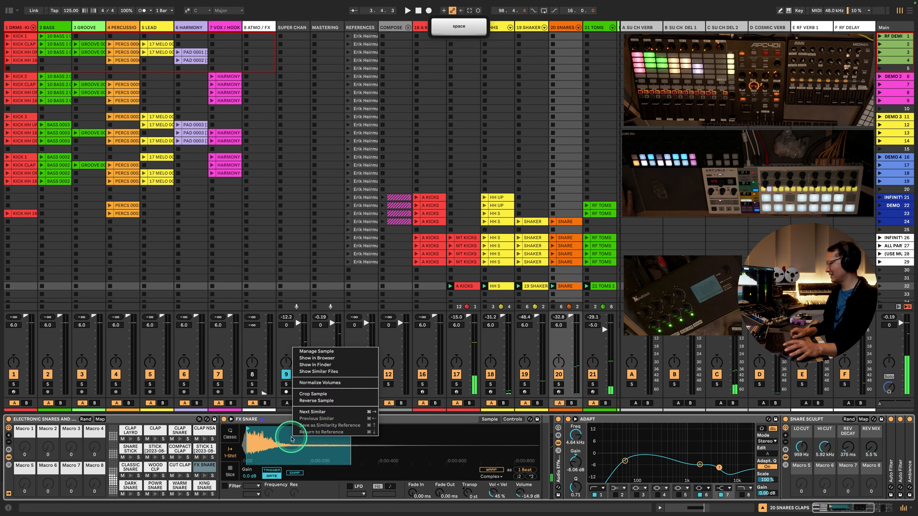
pyautogui.click(315, 403)
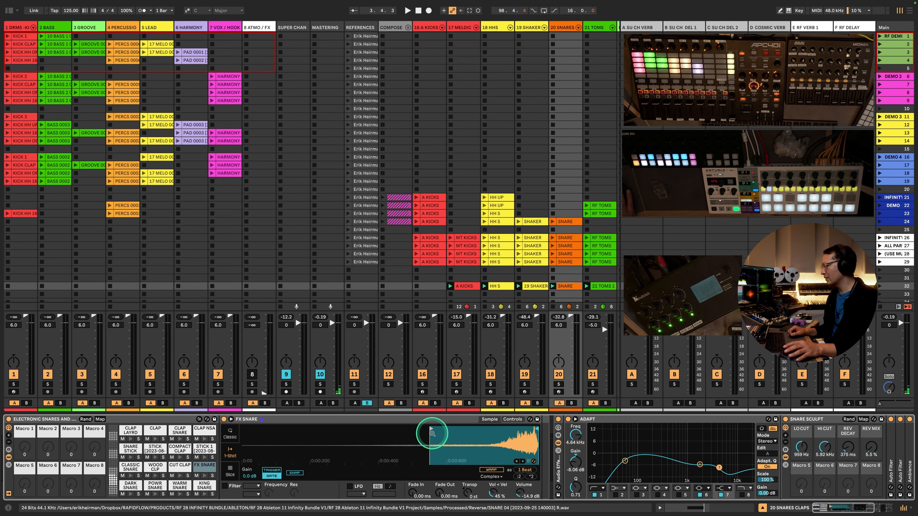
pyautogui.press('space')
pyautogui.press('space')
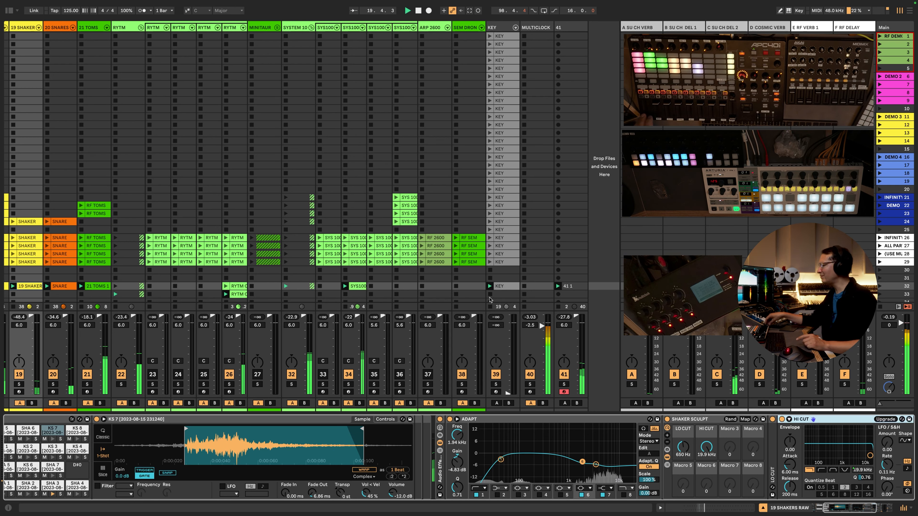
# Stop playback and open track 26's RYTM OPEN TAPE 2 clip in scene 33 in the note editor
pyautogui.click(477, 291)
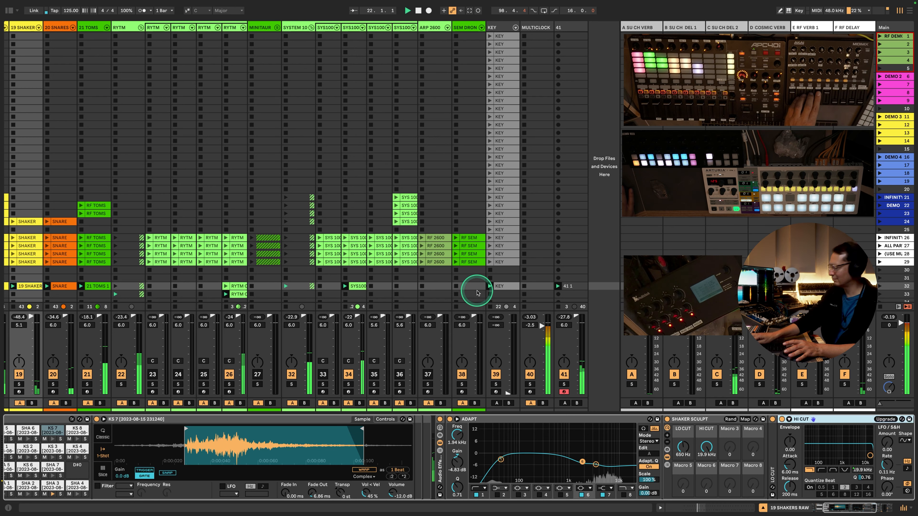
pyautogui.press('space')
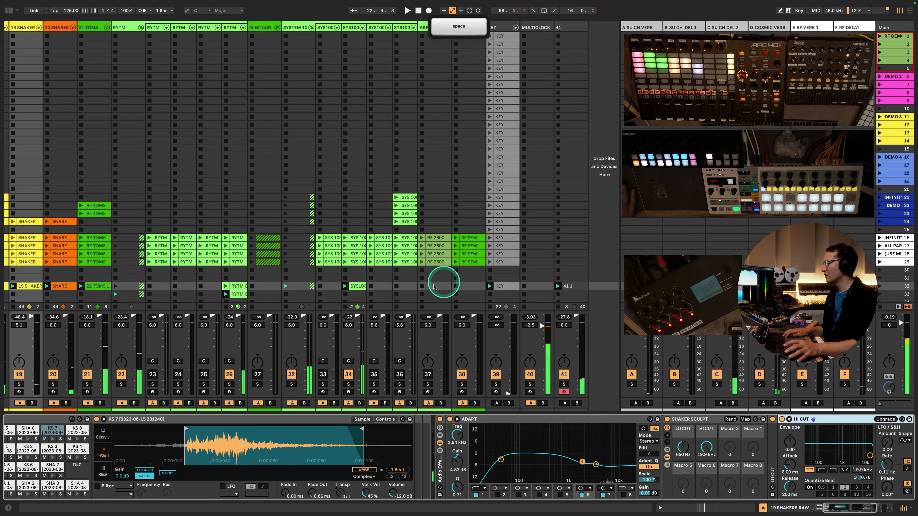
pyautogui.scroll(-2, 446, 278)
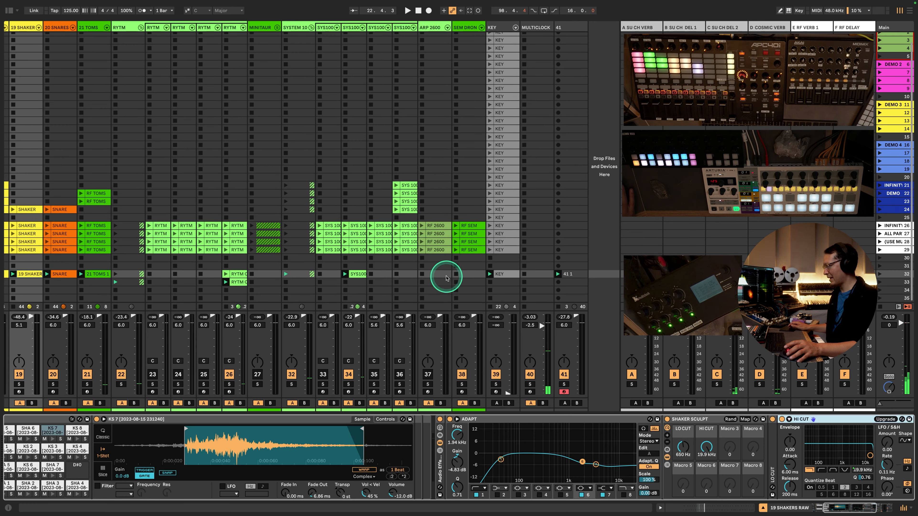
pyautogui.click(240, 282)
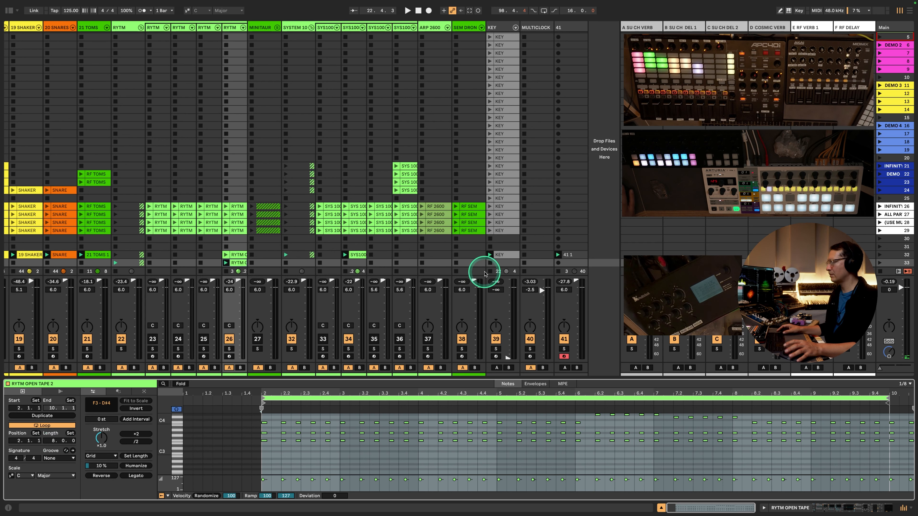
# Open track 41's clip in scene 32 and set its loop length to 8 bars
pyautogui.click(578, 255)
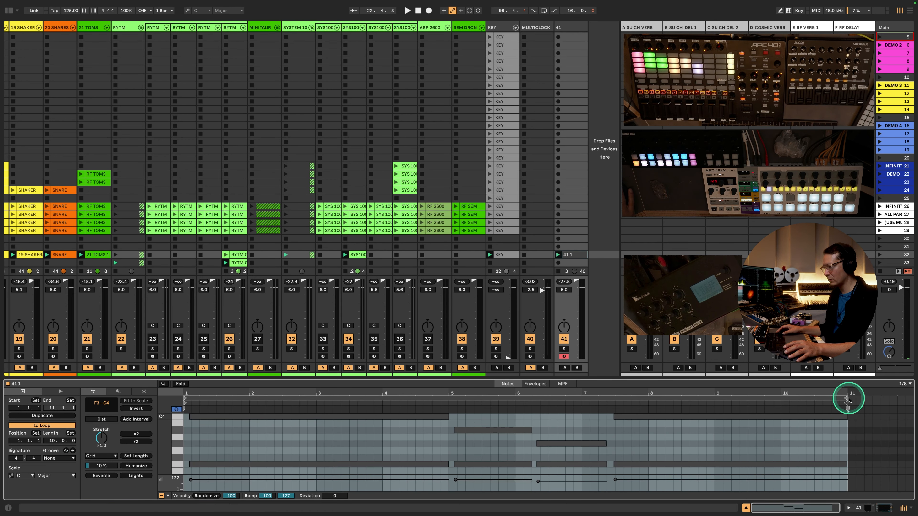
pyautogui.click(53, 441)
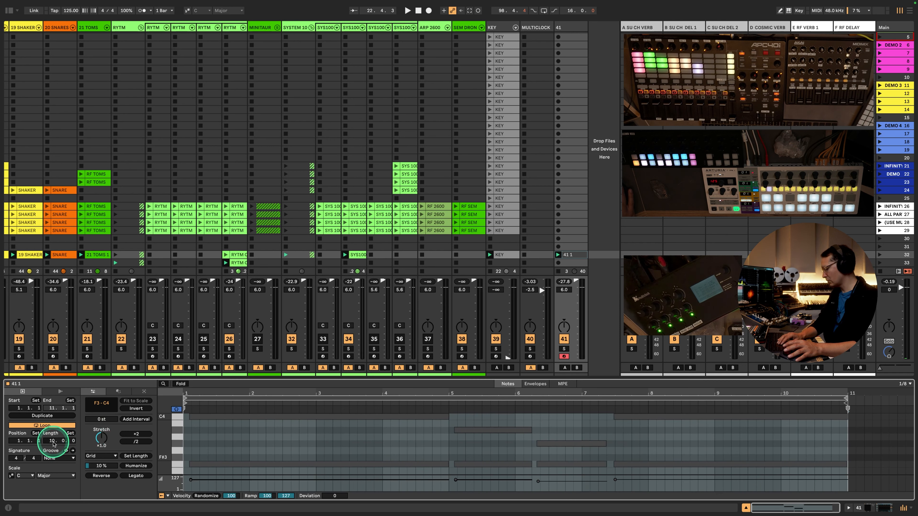
pyautogui.write('8')
pyautogui.press('Return')
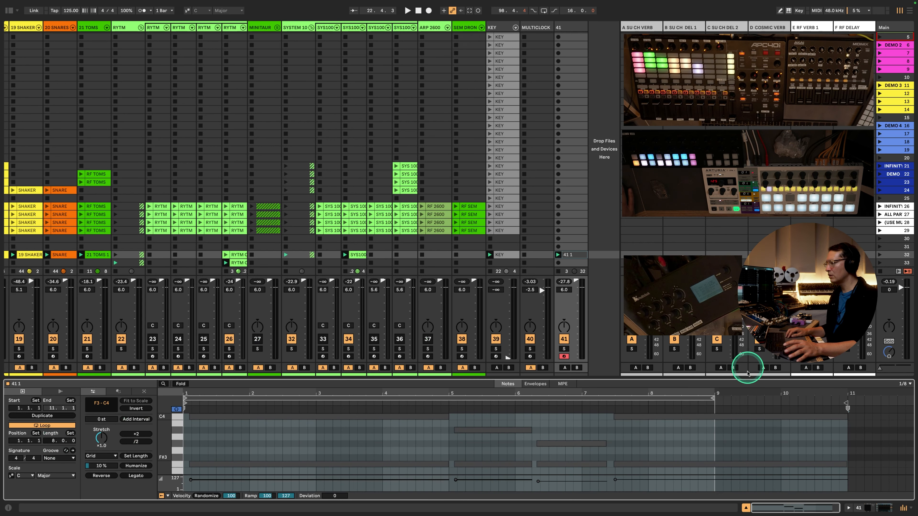
# Shorten the last two notes in track 41's clip so they end at bar 9
pyautogui.click(747, 436)
pyautogui.moveTo(860, 486); pyautogui.dragTo(714, 417)
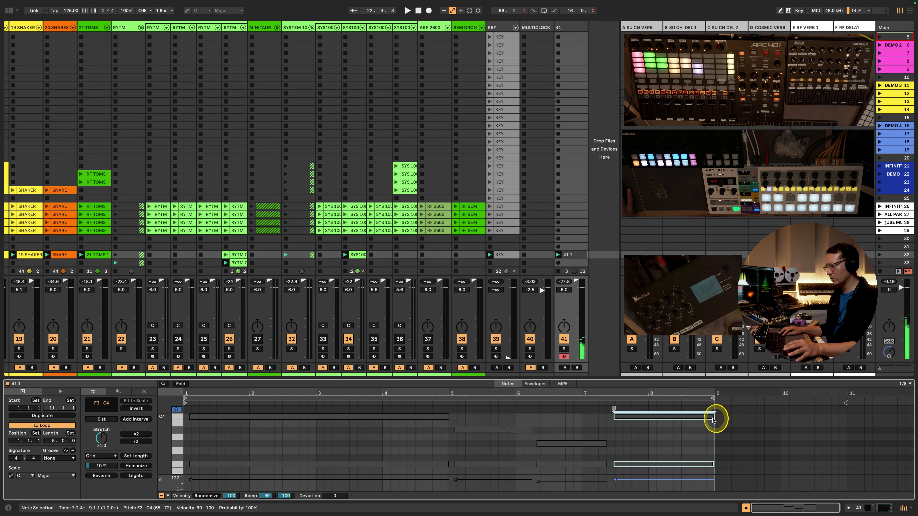
pyautogui.click(684, 384)
pyautogui.moveTo(684, 378); pyautogui.dragTo(684, 297)
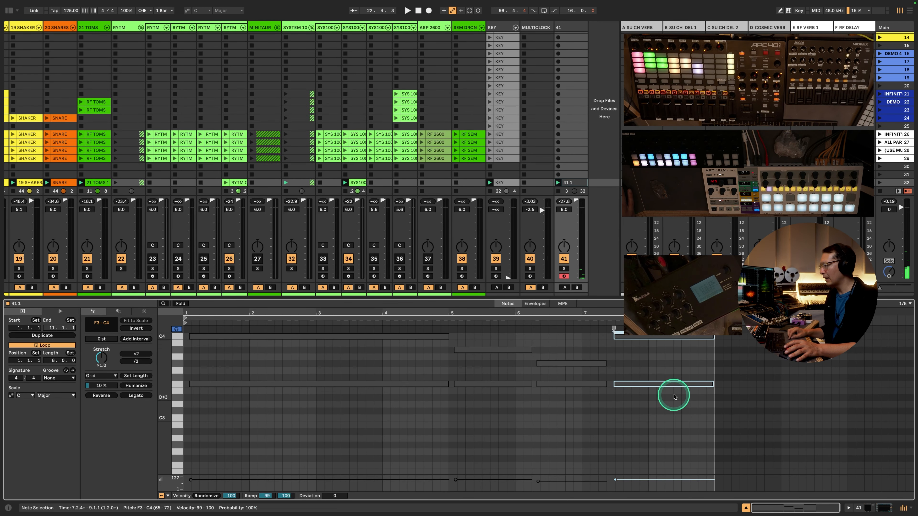
pyautogui.scroll(2, 672, 394)
# Play the groove with track 41's shortened clip, reduce the note editor's height and stop playback
pyautogui.press('space')
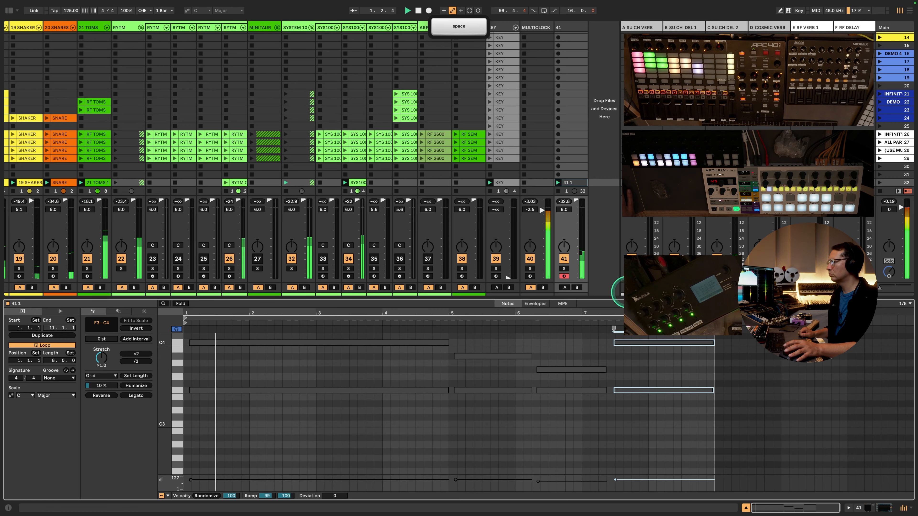
pyautogui.moveTo(630, 298); pyautogui.dragTo(630, 397)
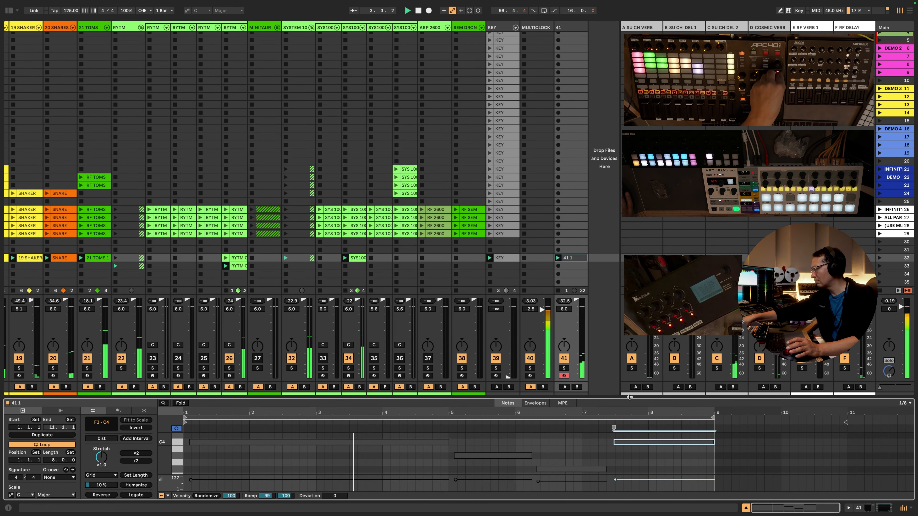
pyautogui.moveTo(622, 398); pyautogui.dragTo(621, 403)
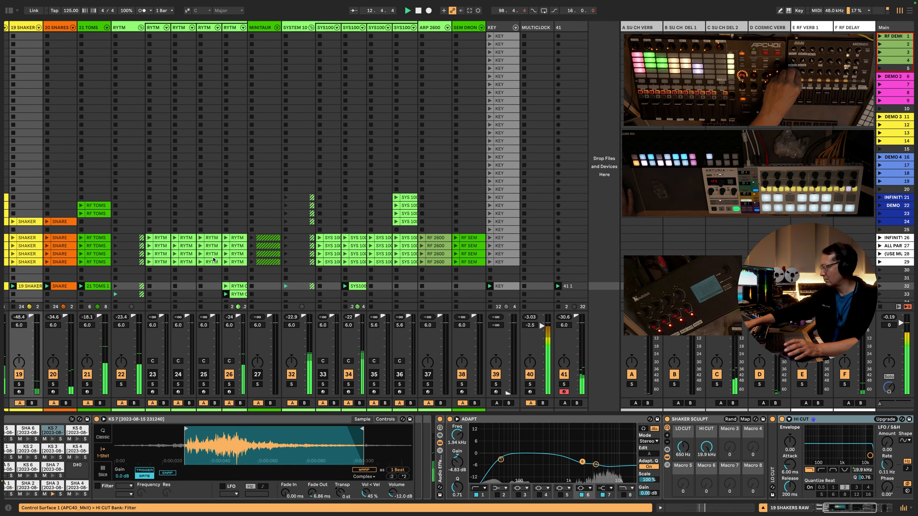
pyautogui.click(86, 177)
pyautogui.click(169, 206)
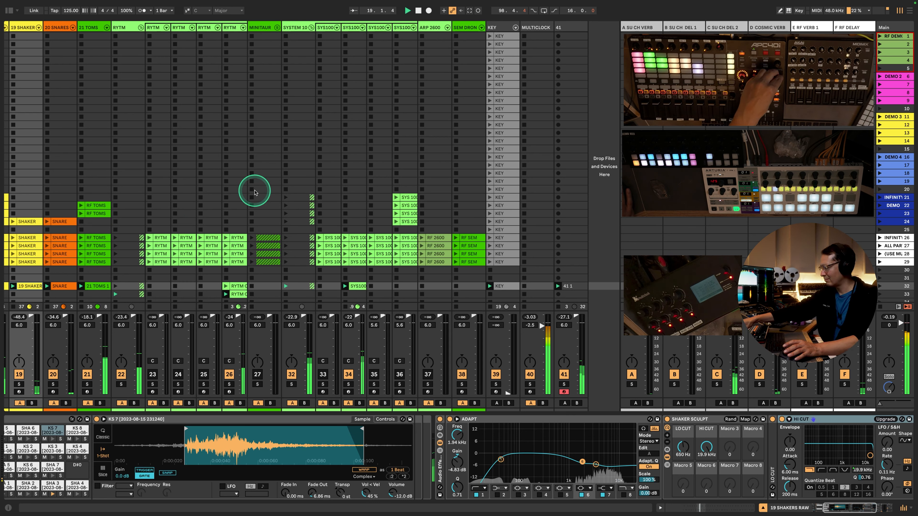
pyautogui.press('space')
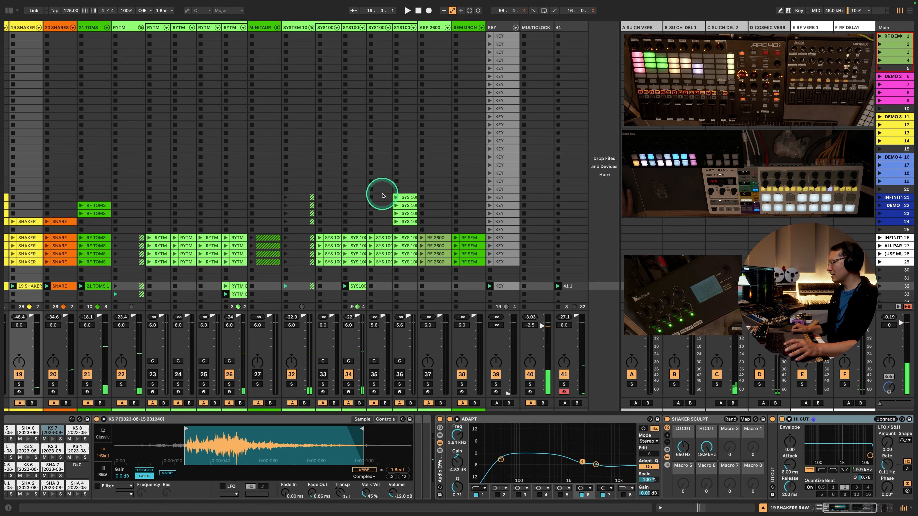
# Arm track 26 for recording, select its empty slot in scene 34 and start playback
pyautogui.scroll(-2, 382, 197)
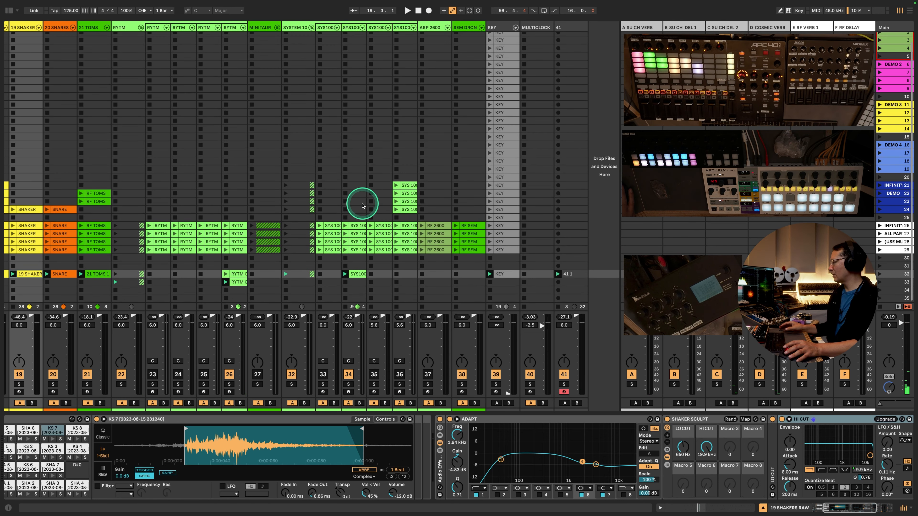
pyautogui.click(229, 392)
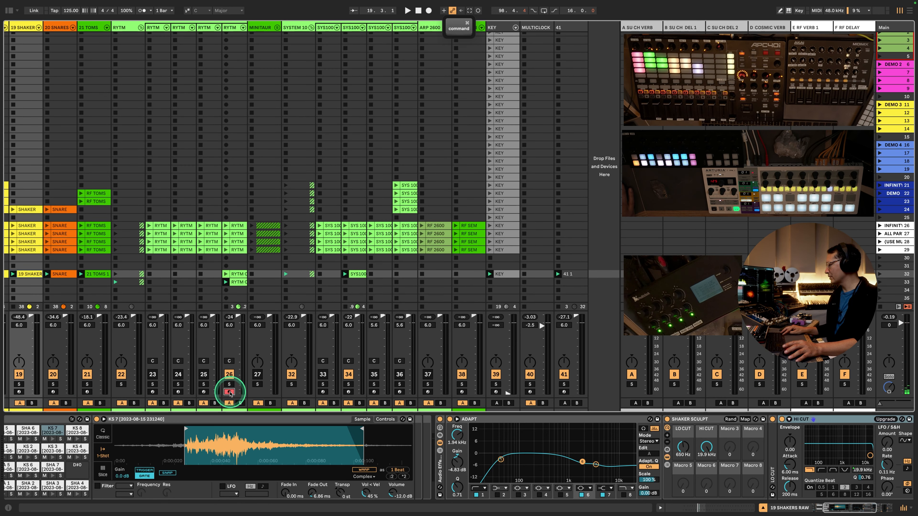
pyautogui.click(237, 290)
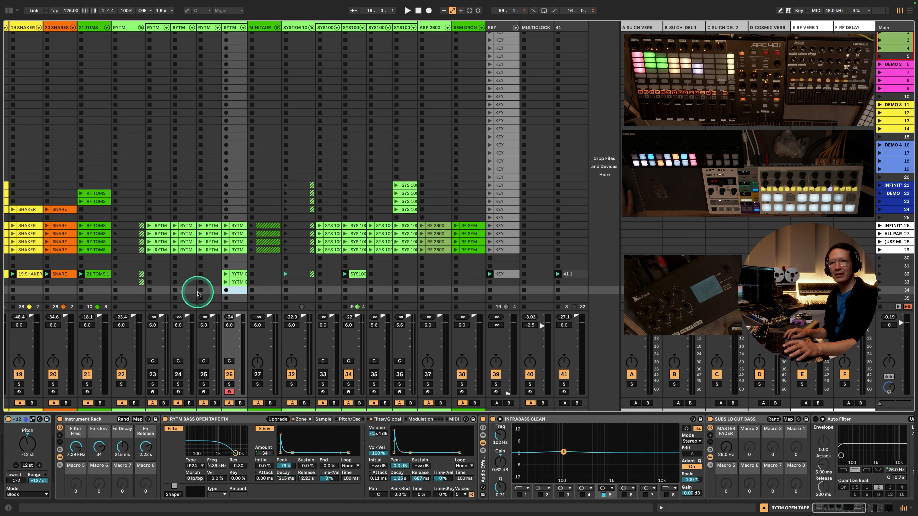
pyautogui.press('space')
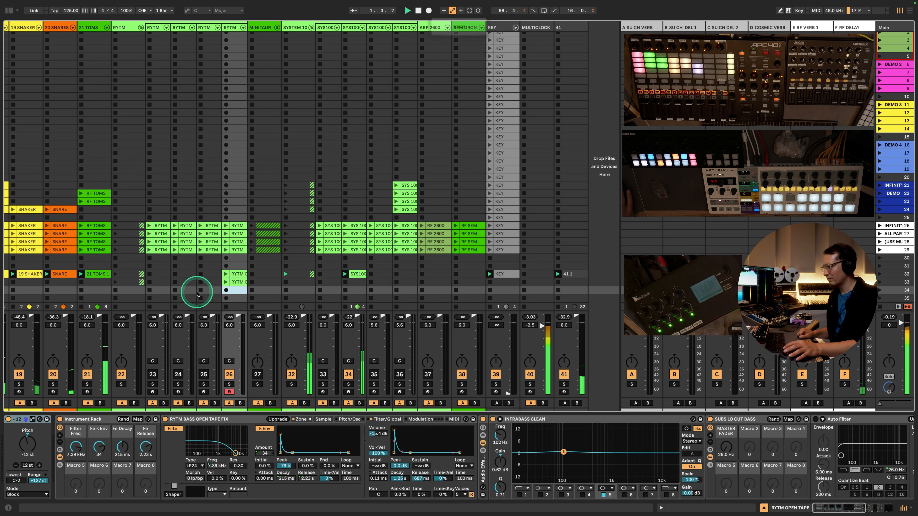
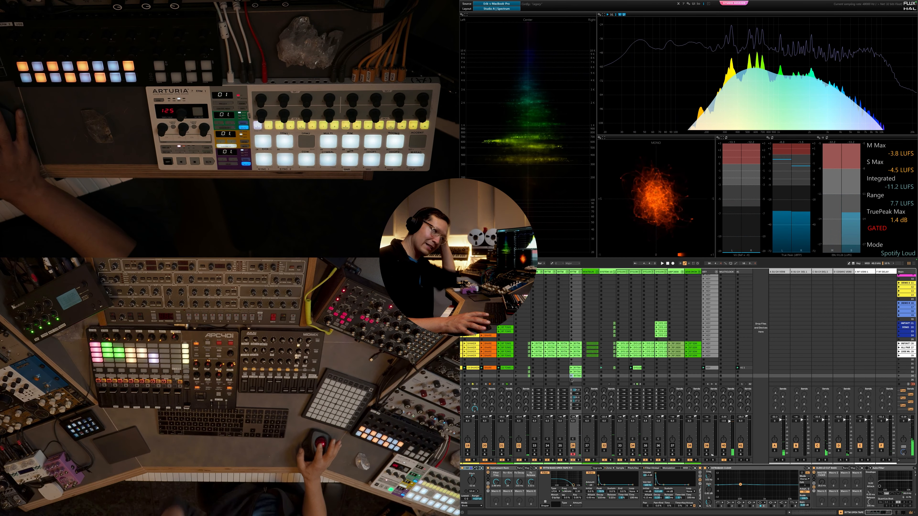
# Record a new Rytm clip on track 26 in scene 35 and open it in the note editor
pyautogui.press('space')
pyautogui.click(571, 380)
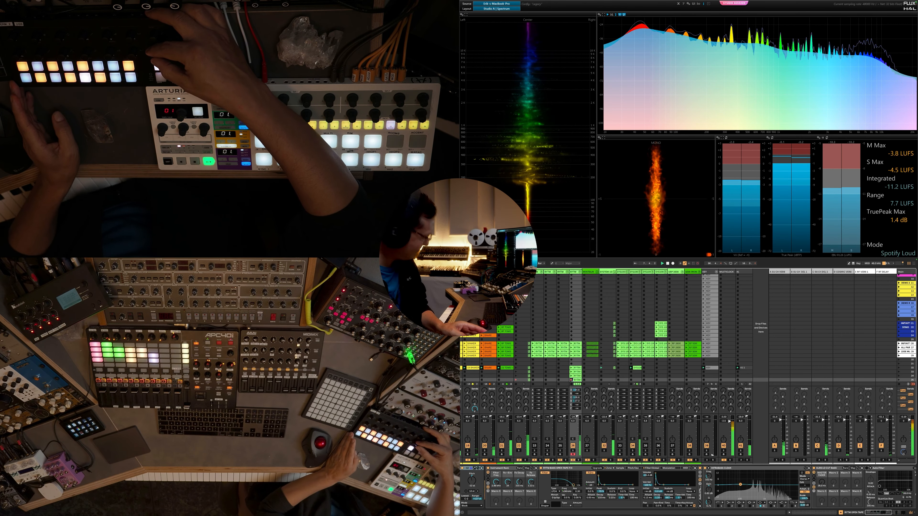
pyautogui.click(576, 379)
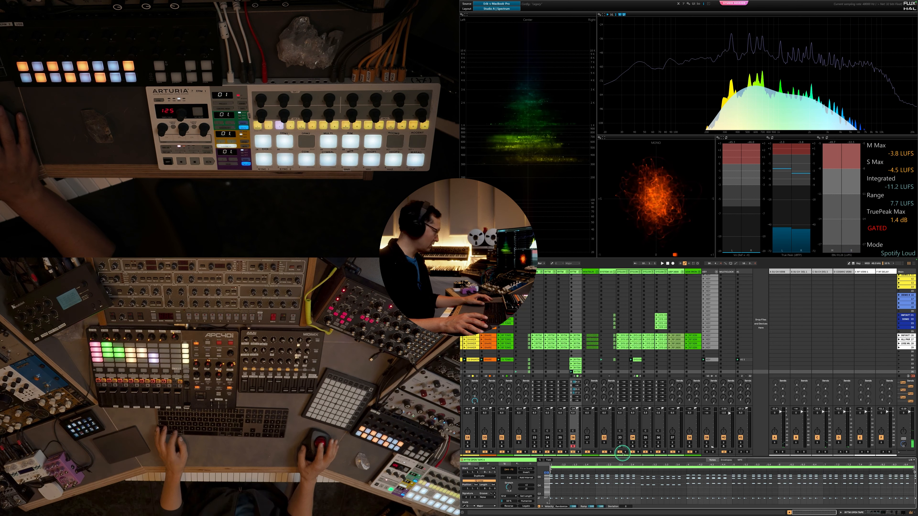
# Play back the RYTM OPEN TAPE 4 clip with the groove and enlarge its note editor
pyautogui.press('space')
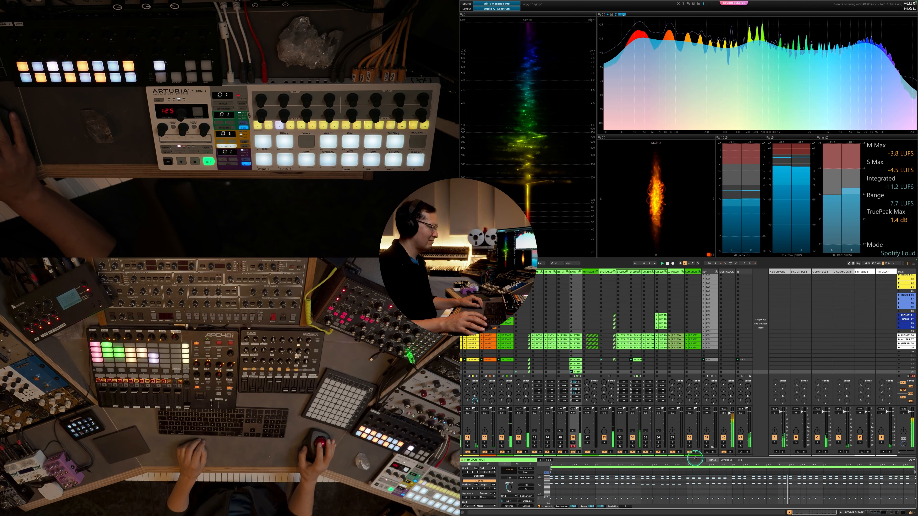
pyautogui.press('space')
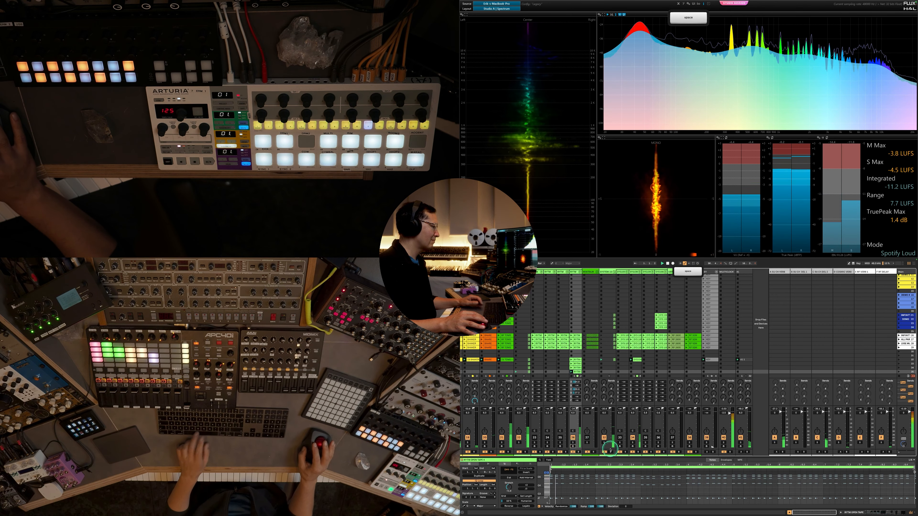
pyautogui.moveTo(633, 457); pyautogui.dragTo(633, 371)
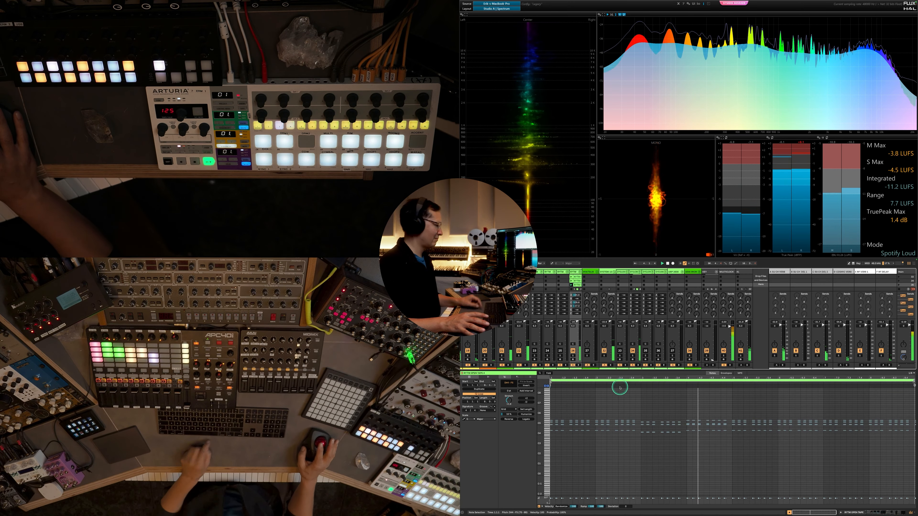
pyautogui.click(624, 406)
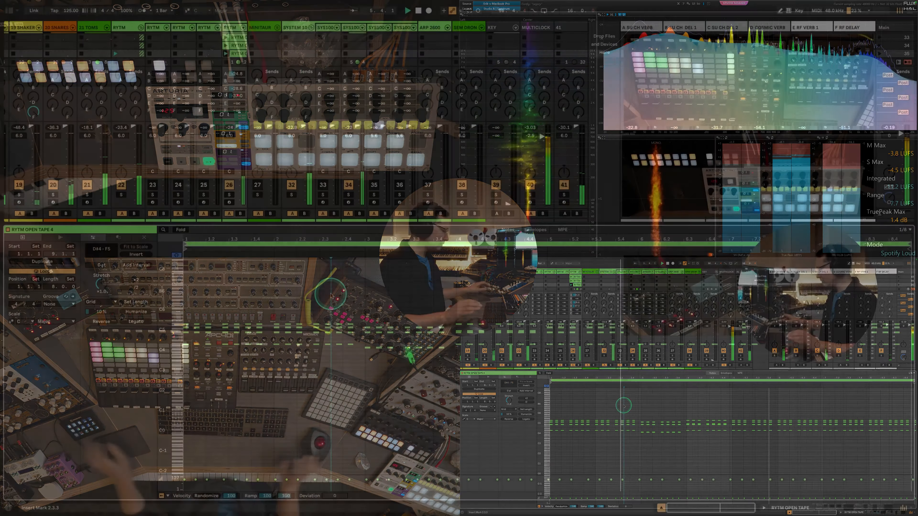
pyautogui.press('space')
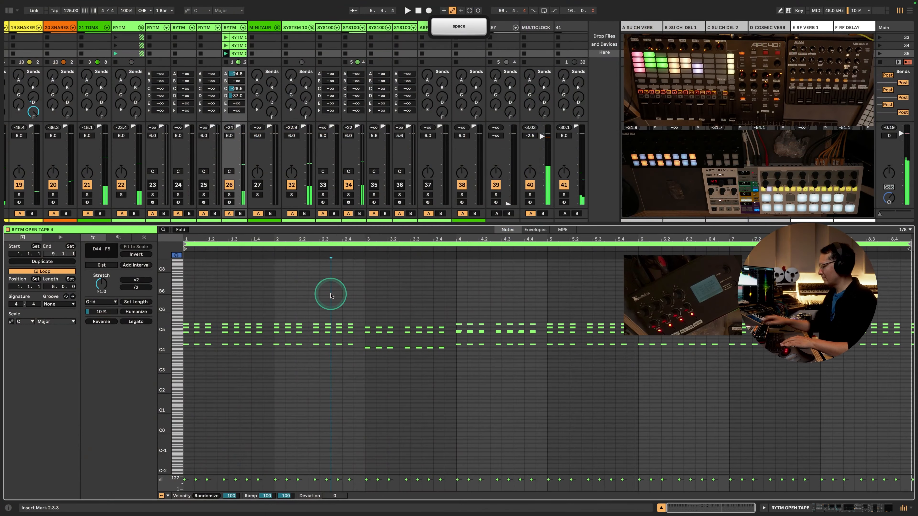
# Try transposing all notes of the RYTM OPEN TAPE 4 clip down one octave during playback, and restore their pitch
pyautogui.press('super+a')
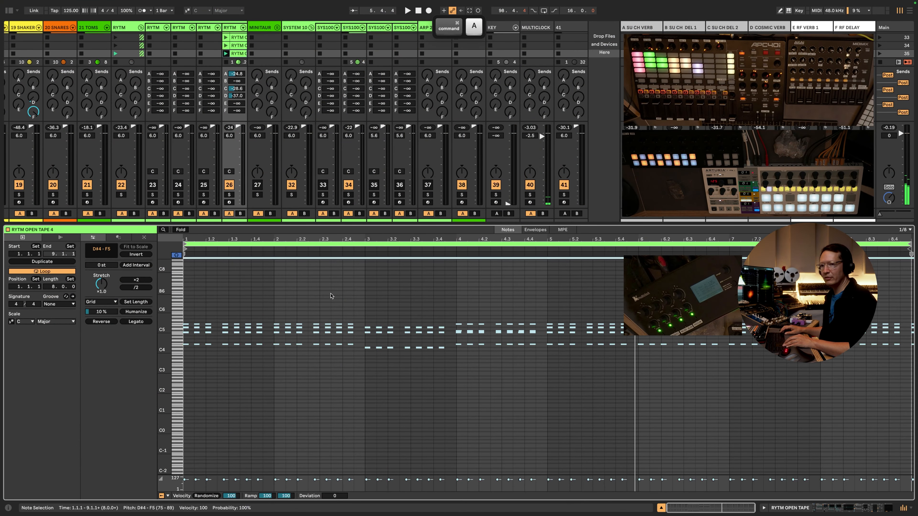
pyautogui.hotkey('shift', 'Down')
pyautogui.press('space')
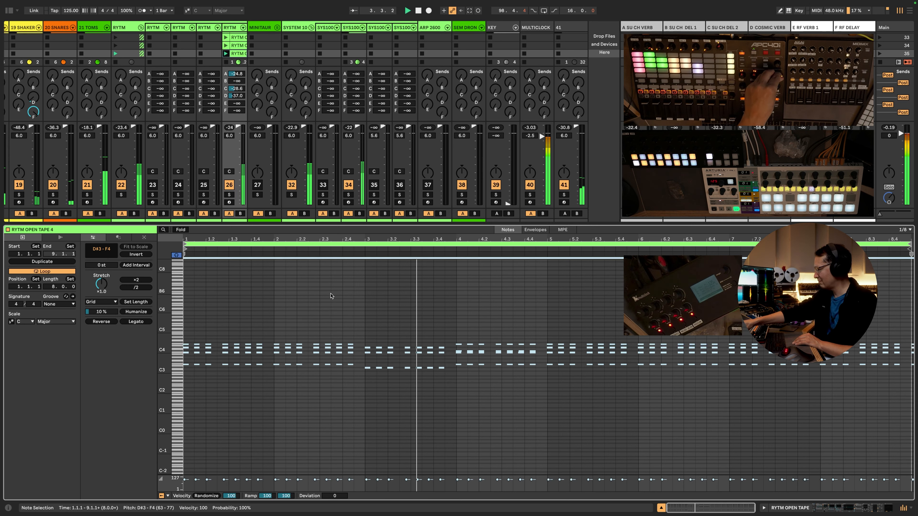
pyautogui.press('space')
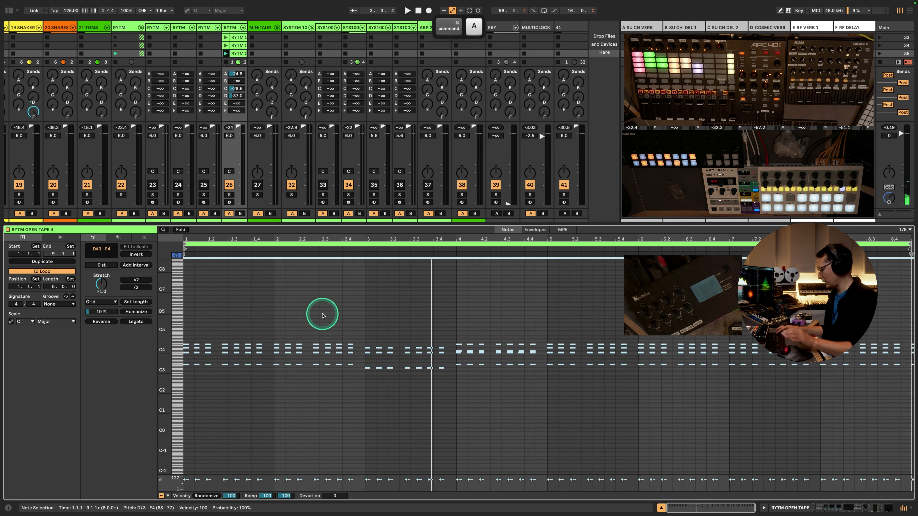
pyautogui.hotkey('shift', 'Up')
# Transpose only the lowest note line of the RYTM OPEN TAPE 4 clip down one octave and audition it with the groove
pyautogui.click(279, 352)
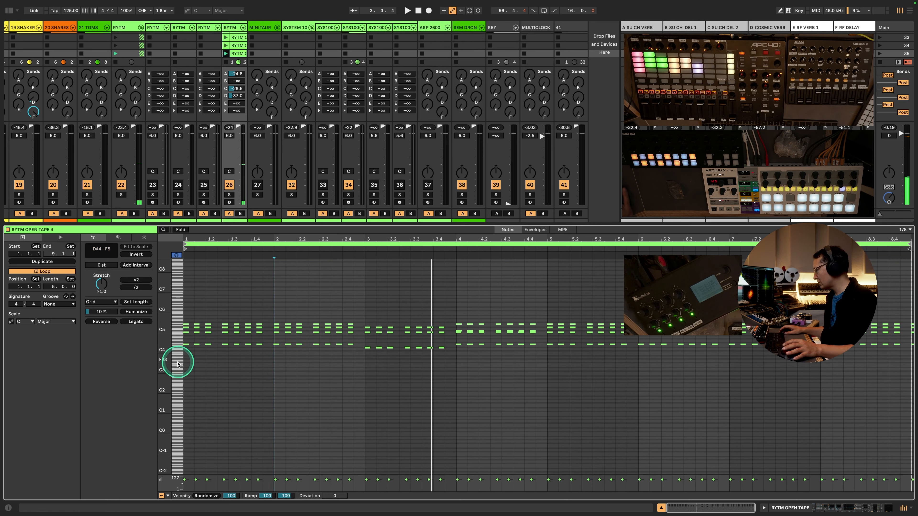
pyautogui.moveTo(187, 370); pyautogui.dragTo(903, 337)
pyautogui.hotkey('shift', 'Down')
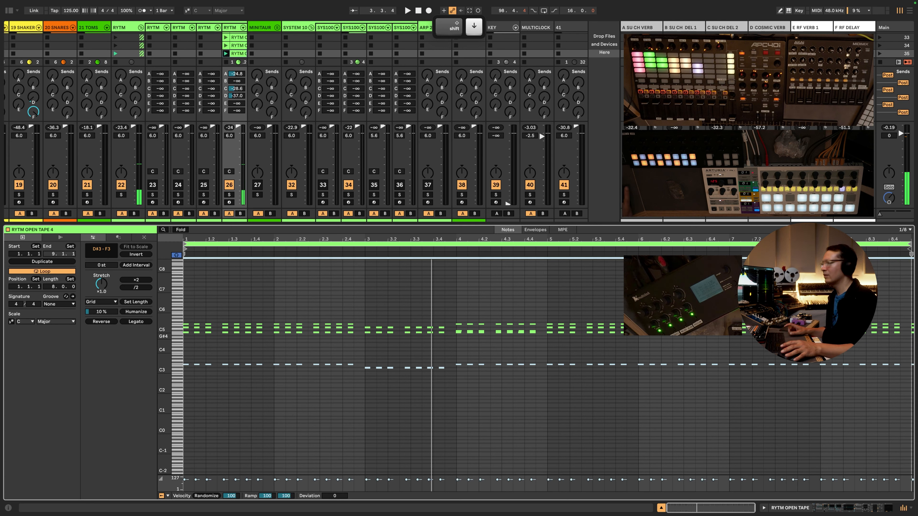
pyautogui.press('space')
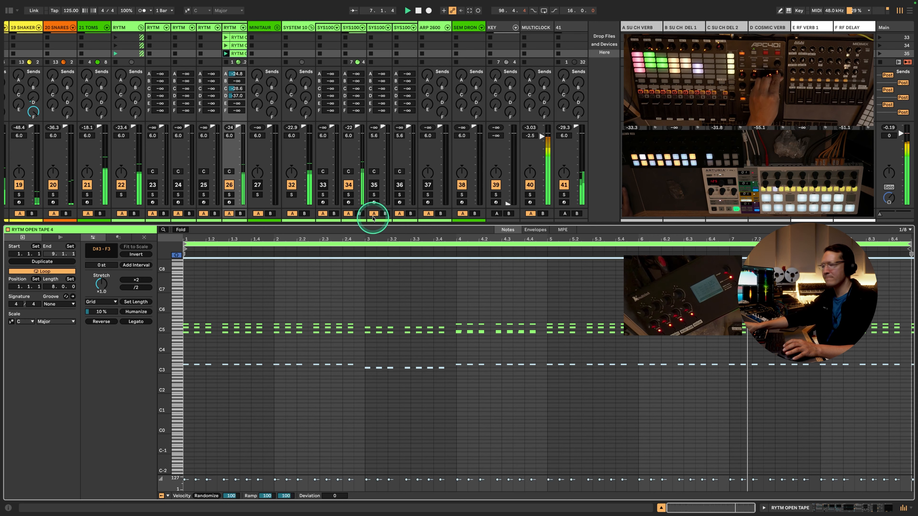
pyautogui.moveTo(429, 223); pyautogui.dragTo(413, 361)
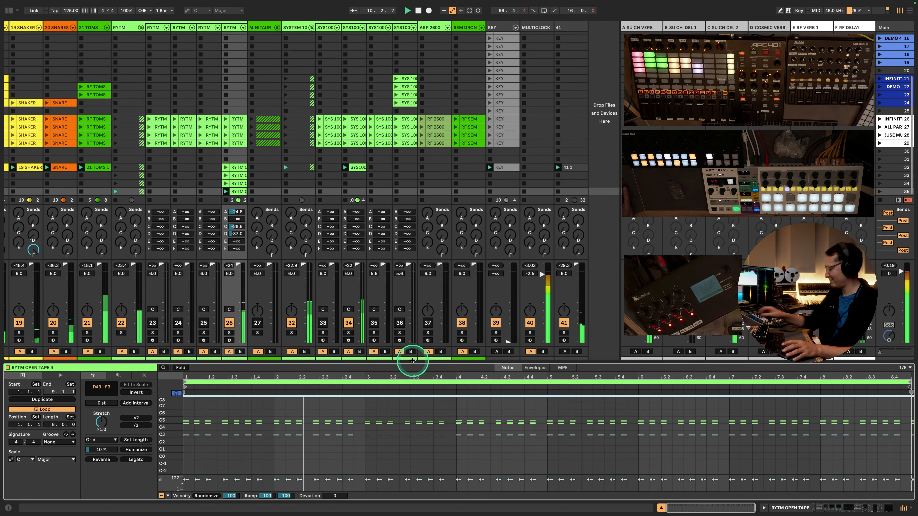
pyautogui.press('space')
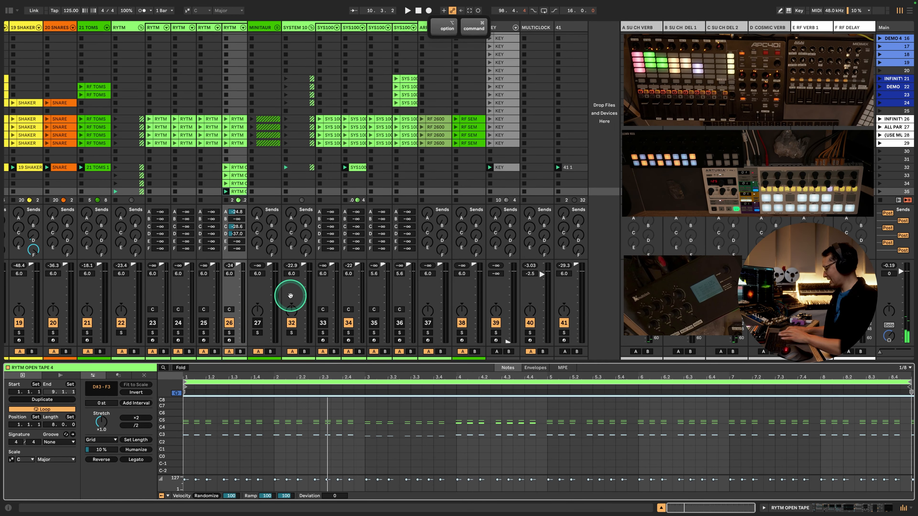
# Hide the mixer's sends section to give the clip grid more room
pyautogui.hotkey('ctrl', 'alt', 'i')
pyautogui.hotkey('ctrl', 'alt', 's')
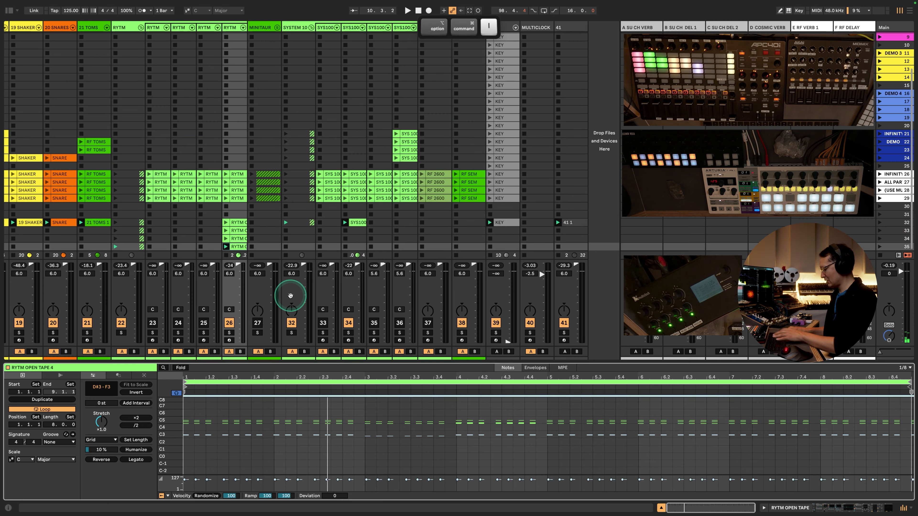
pyautogui.hotkey('ctrl', 'alt', 's')
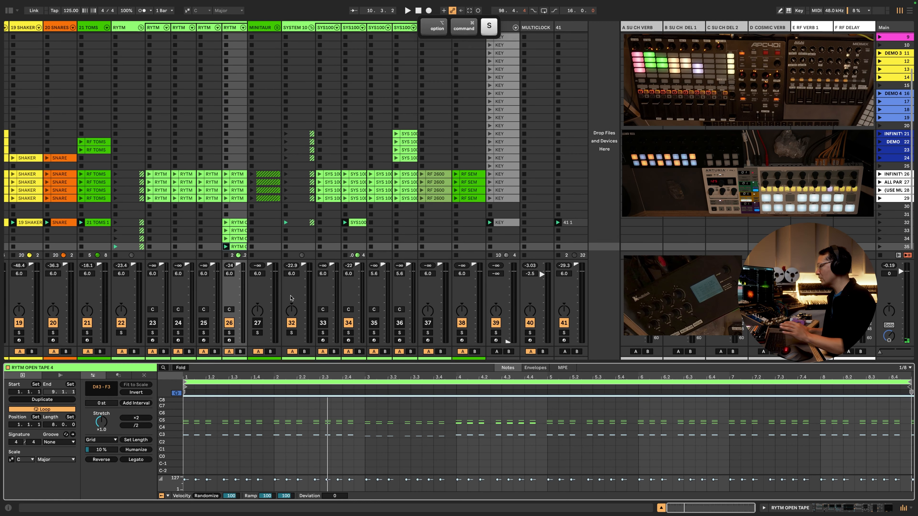
pyautogui.click(280, 166)
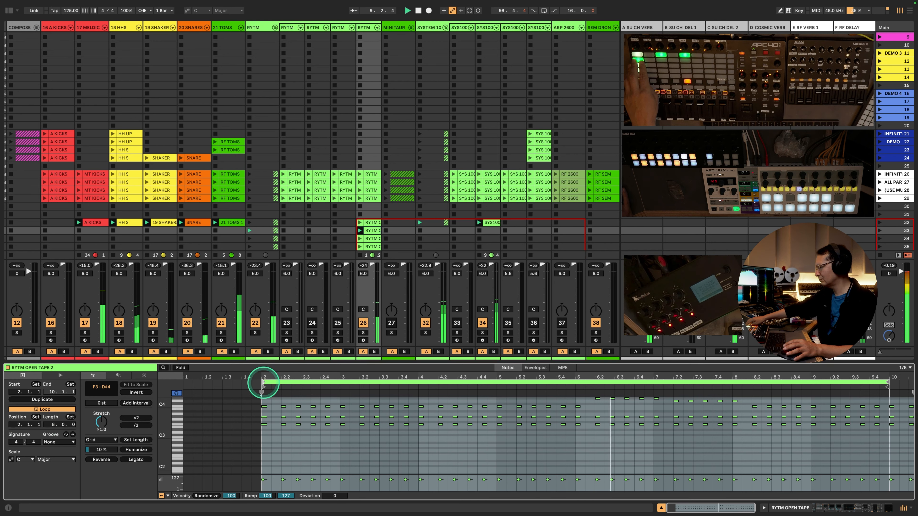
# Shorten the RYTM OPEN TAPE 2 clip's loop by moving its start to about bar 6 during playback
pyautogui.moveTo(264, 383); pyautogui.dragTo(594, 392)
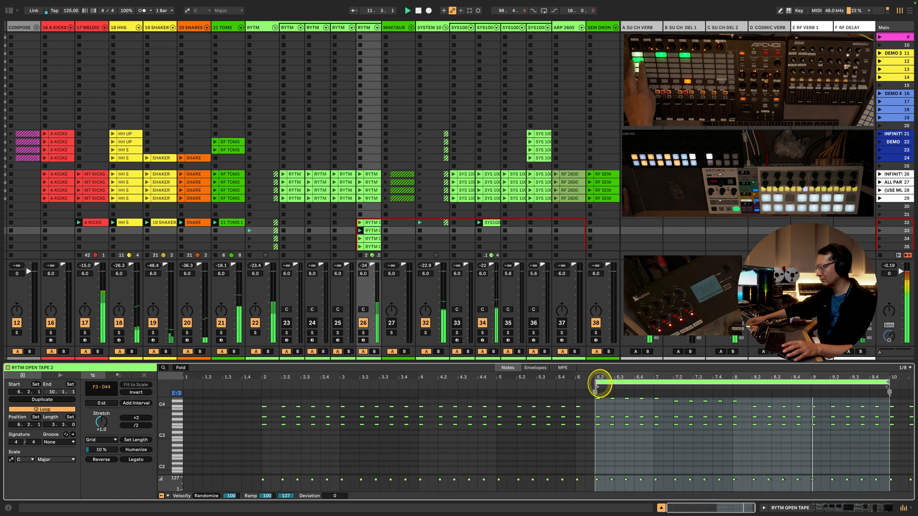
pyautogui.moveTo(595, 382); pyautogui.dragTo(576, 382)
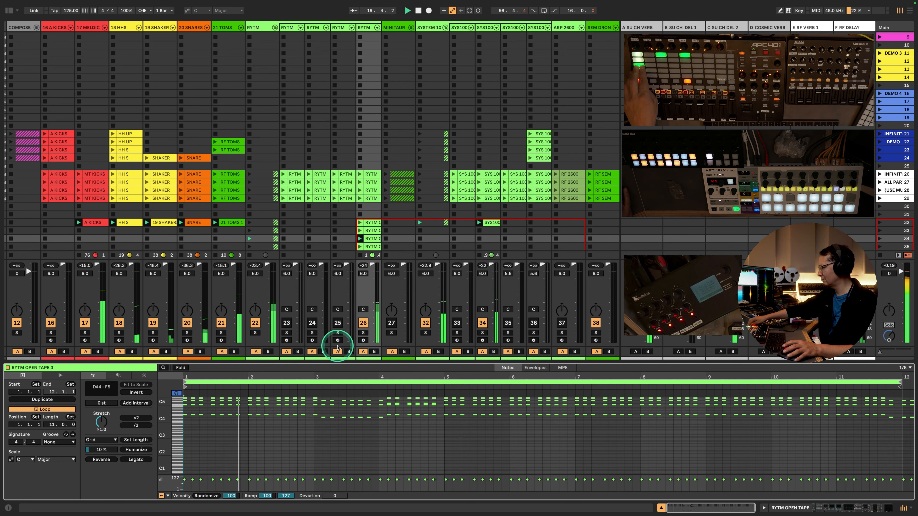
# Set the RYTM OPEN TAPE 3 clip's loop length to 8 bars and delete the RYTM OPEN TAPE 4 clip
pyautogui.moveTo(373, 360); pyautogui.dragTo(377, 269)
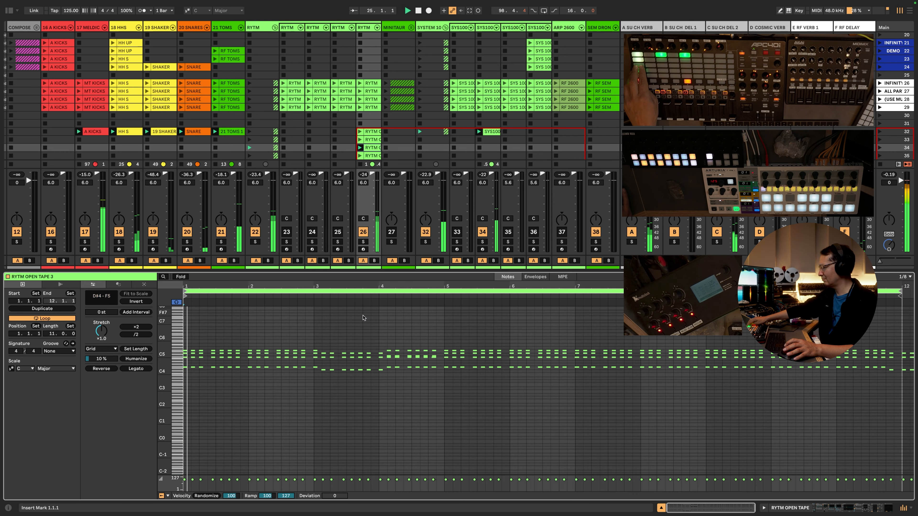
pyautogui.press('space')
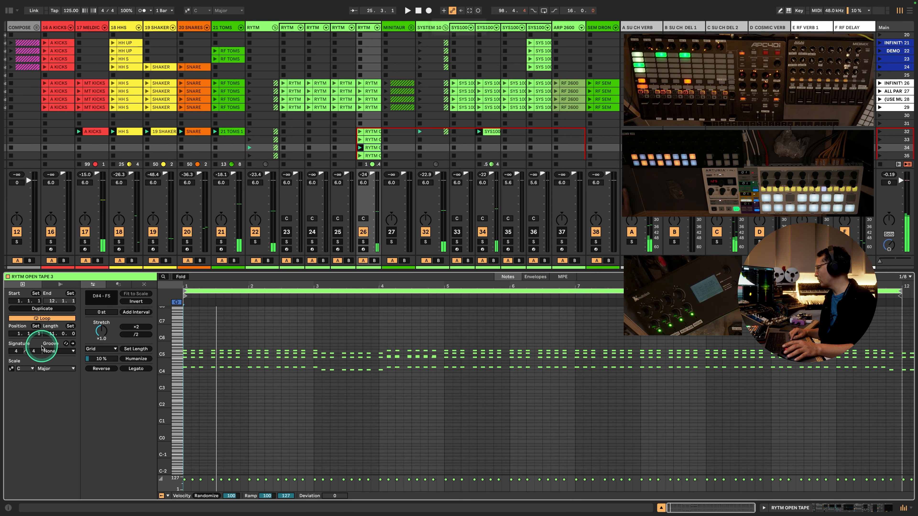
pyautogui.moveTo(53, 332); pyautogui.dragTo(52, 335)
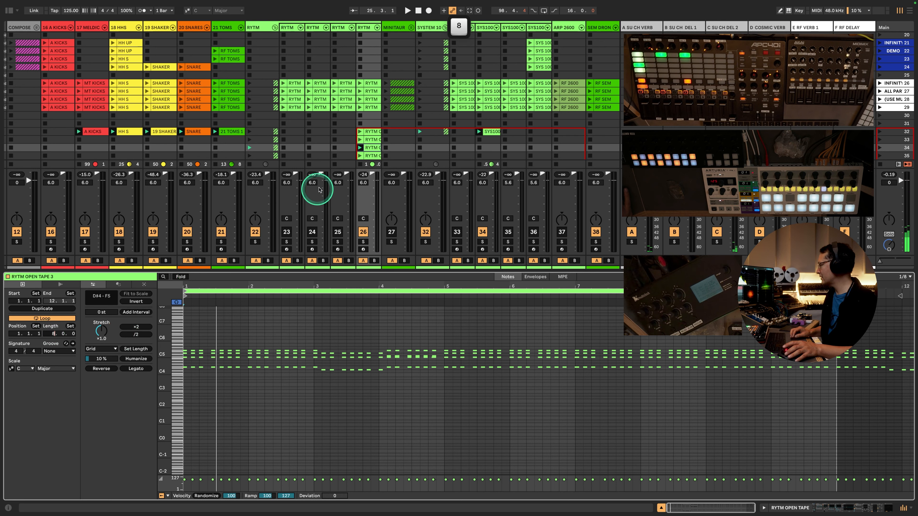
pyautogui.click(369, 156)
pyautogui.press('Delete')
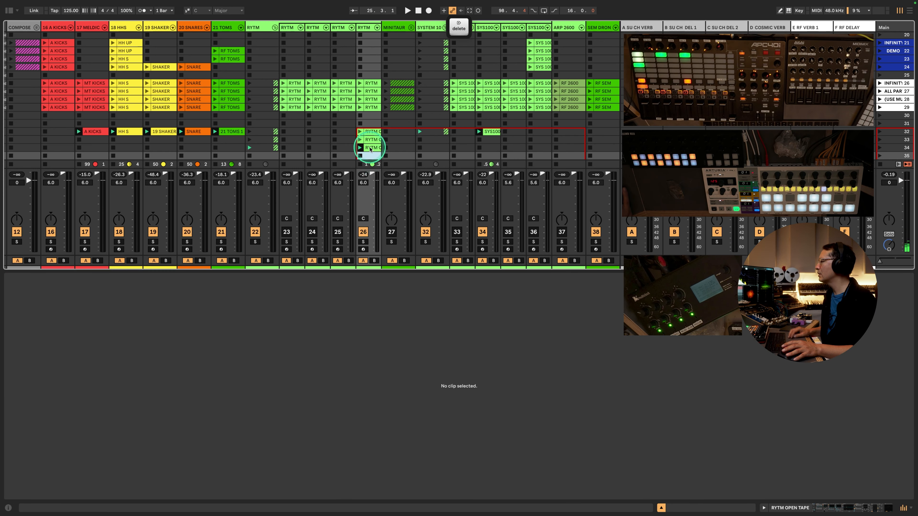
# Try shifting the RYTM OPEN TAPE 2 clip's four-bar loop one beat later, from 6.2.1 to 10.2.1, and audition it
pyautogui.click(360, 140)
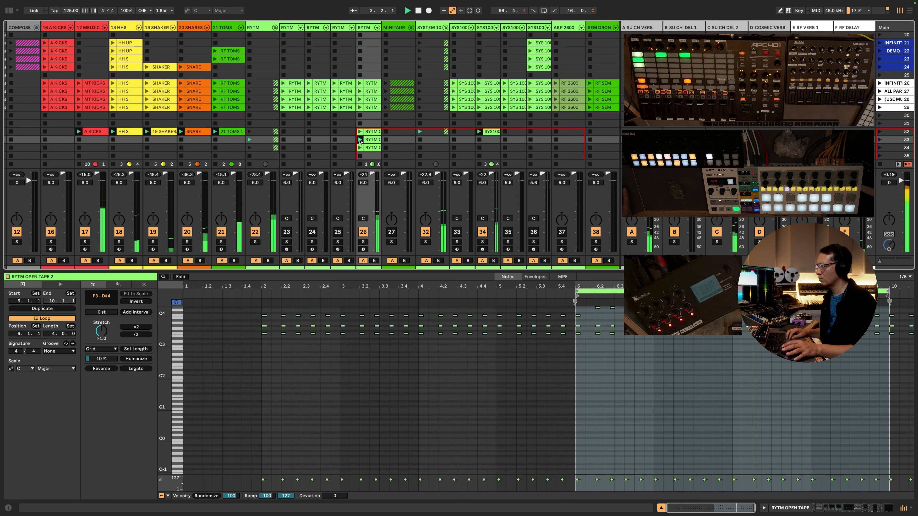
pyautogui.press('space')
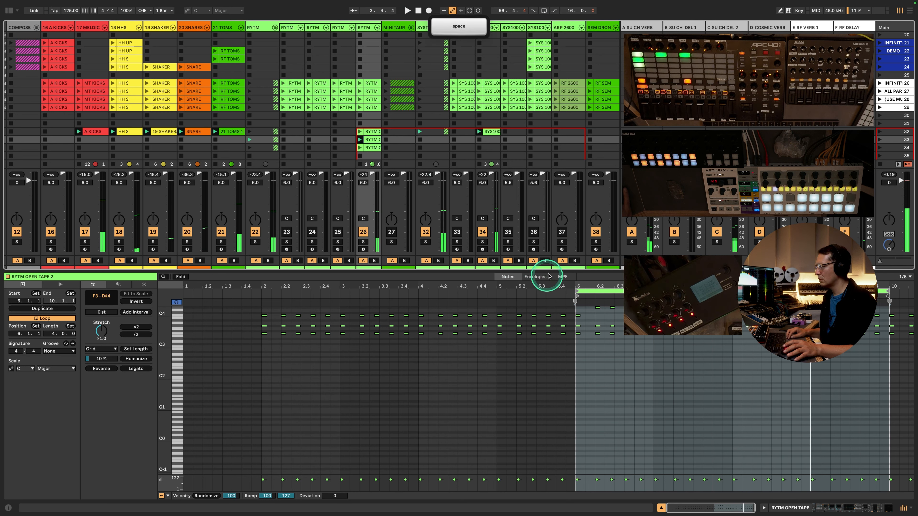
pyautogui.moveTo(577, 291); pyautogui.dragTo(592, 292)
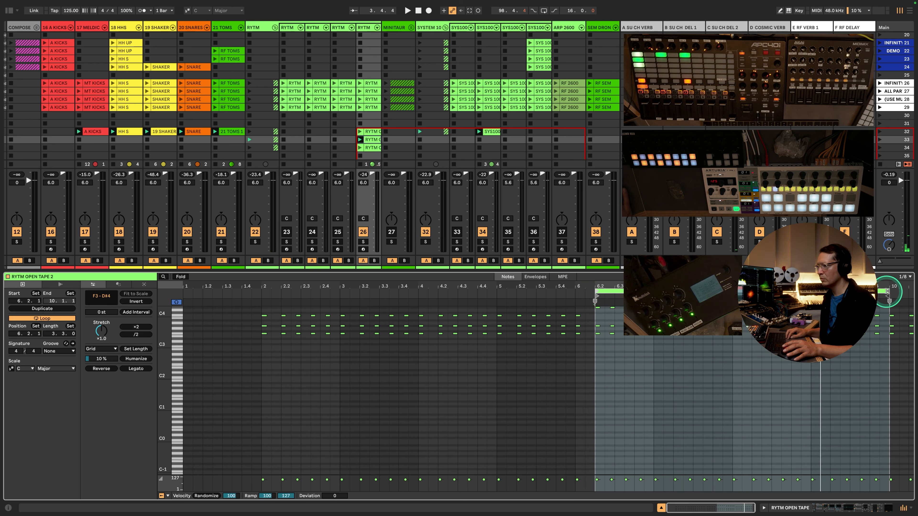
pyautogui.moveTo(888, 291); pyautogui.dragTo(908, 290)
pyautogui.click(710, 338)
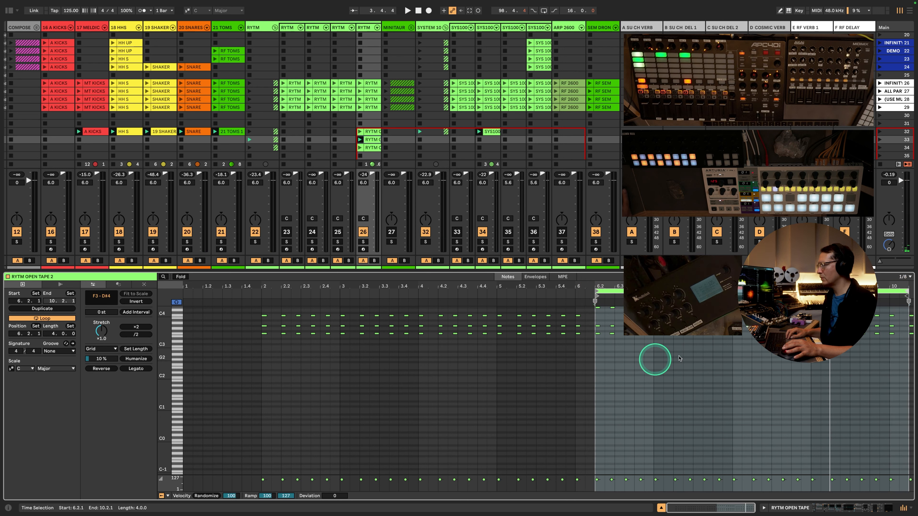
pyautogui.press('space')
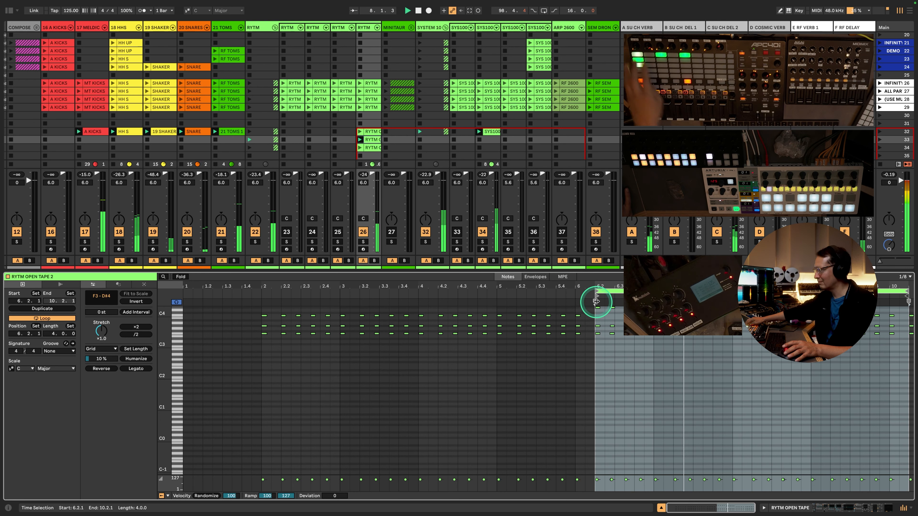
# Stop playback and move the RYTM OPEN TAPE 2 clip's loop back to 6.1.1 through 10.1.1
pyautogui.press('space')
pyautogui.moveTo(595, 293); pyautogui.dragTo(577, 293)
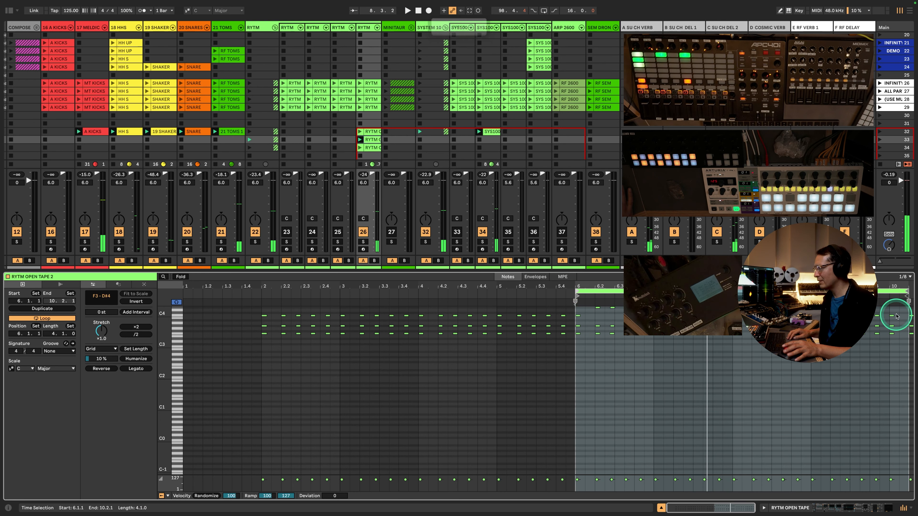
pyautogui.moveTo(907, 291)
pyautogui.mouseDown()
pyautogui.moveTo(878, 291)
pyautogui.moveTo(889, 292)
pyautogui.mouseUp()
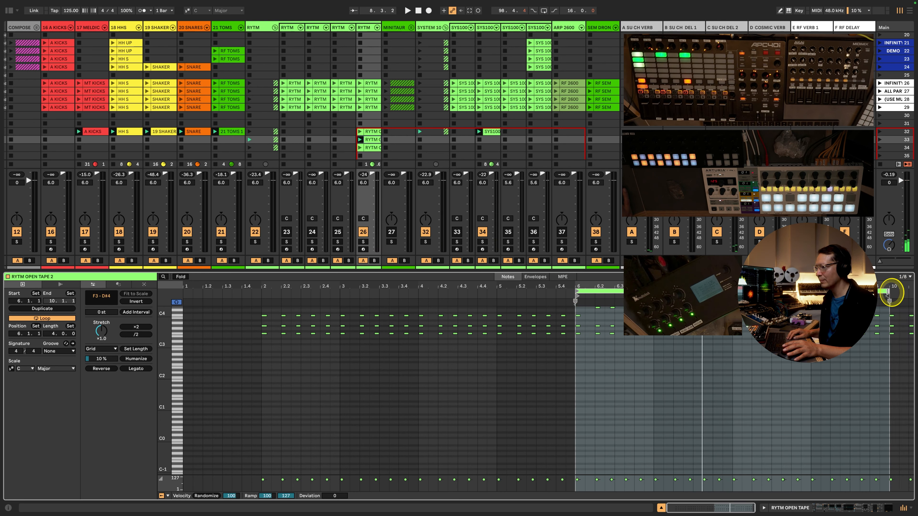
# Show the arrangement timeline and extend its loop range back to bar 1, for a length of 114 bars
pyautogui.moveTo(466, 272); pyautogui.dragTo(458, 390)
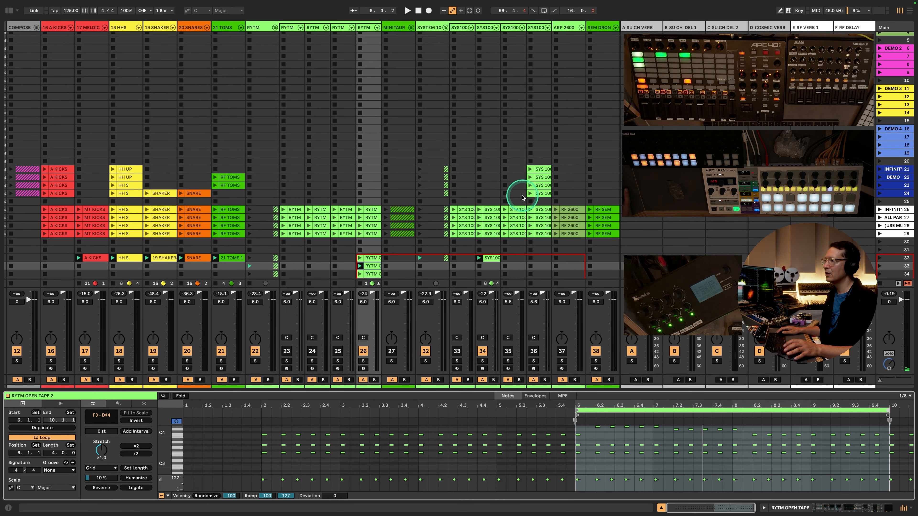
pyautogui.press('Tab')
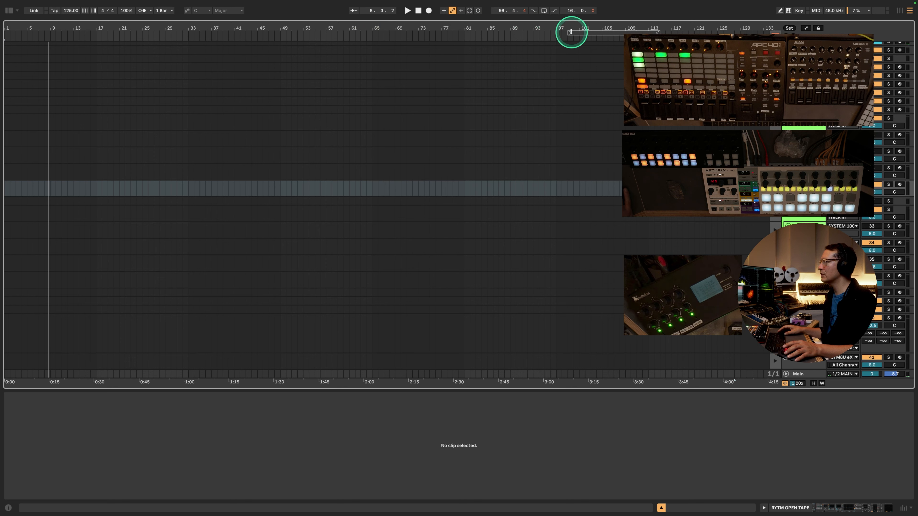
pyautogui.moveTo(570, 31); pyautogui.dragTo(6, 31)
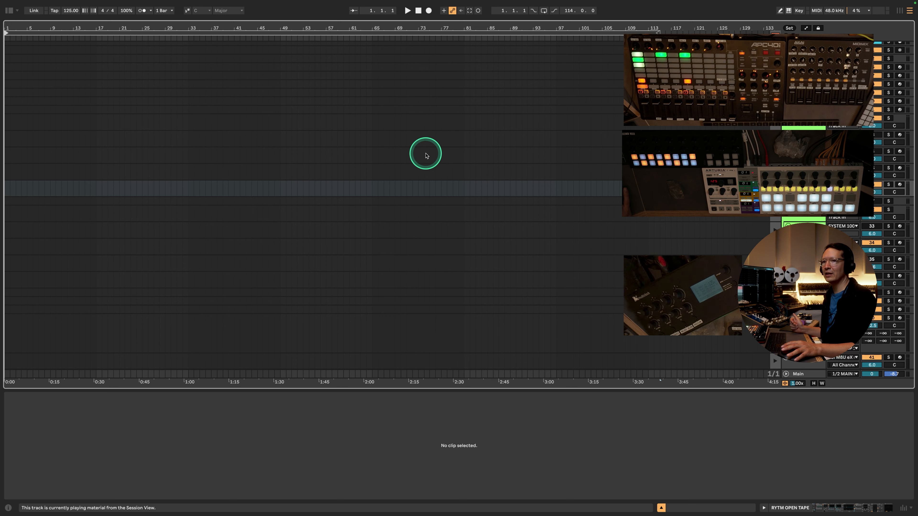
# Play the groove, try recording it into the arrangement from bar 1, and undo the short take
pyautogui.press('space')
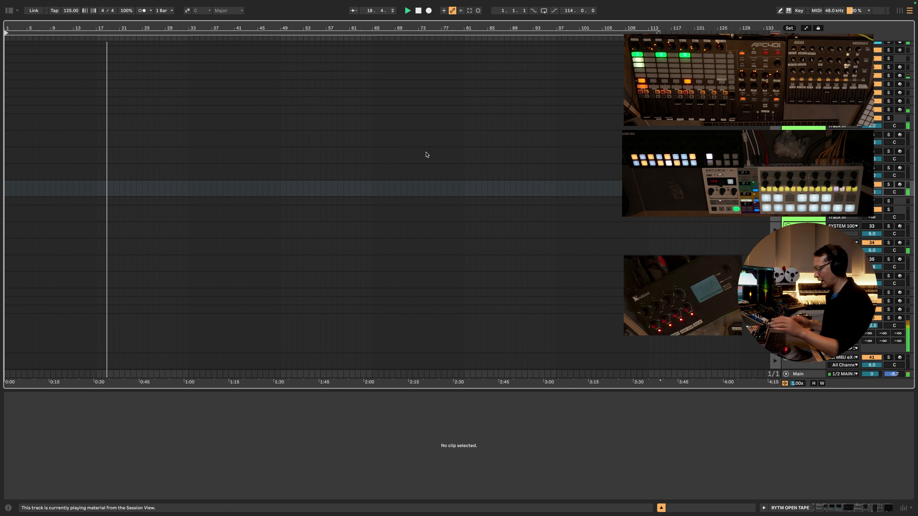
pyautogui.press('space')
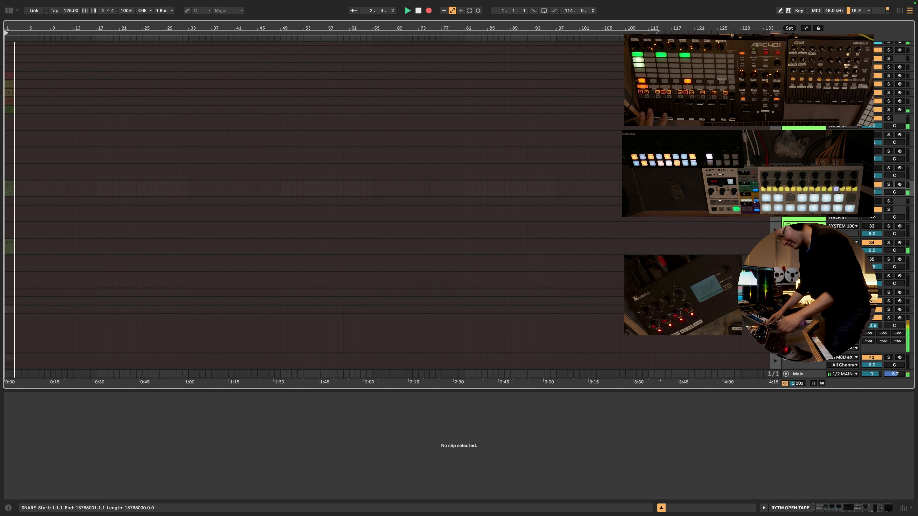
pyautogui.press('space')
pyautogui.press('super+z')
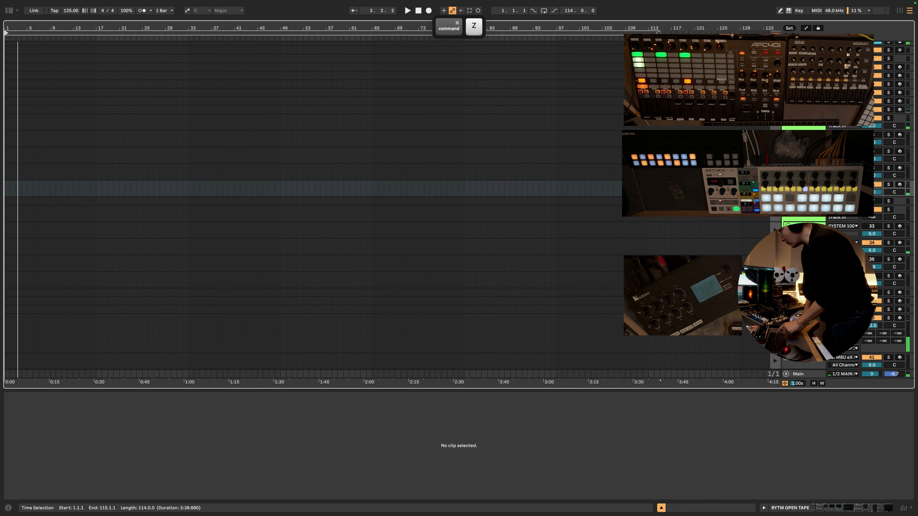
# Record about 60 bars of the groove performance into the arrangement and switch all tracks back to arrangement playback
pyautogui.press('F9')
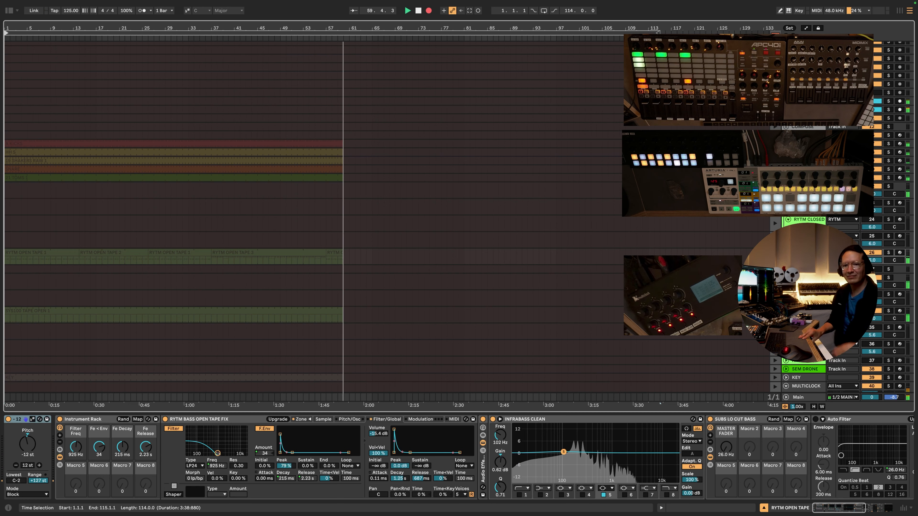
pyautogui.press('space')
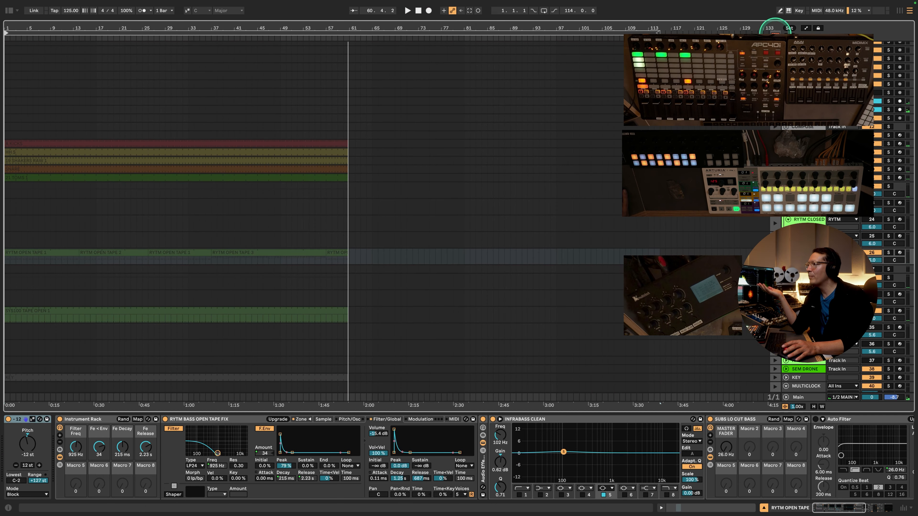
pyautogui.click(775, 32)
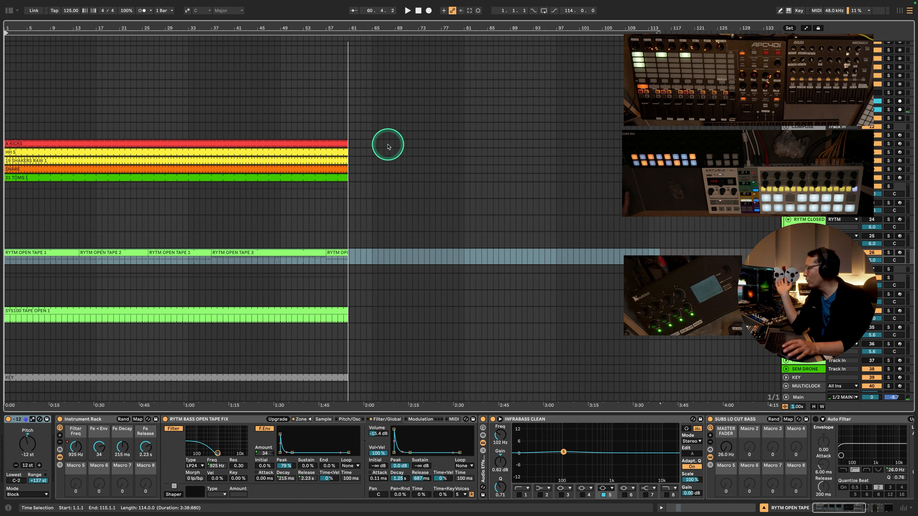
# Display the automation lanes and examine the moves recorded across the arrangement tracks
pyautogui.press('a')
pyautogui.scroll(-5, 281, 154)
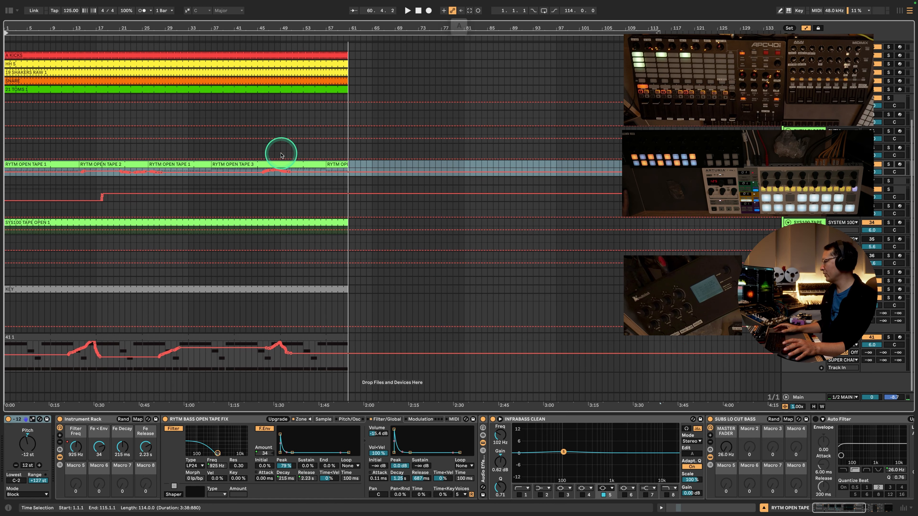
pyautogui.scroll(5, 278, 158)
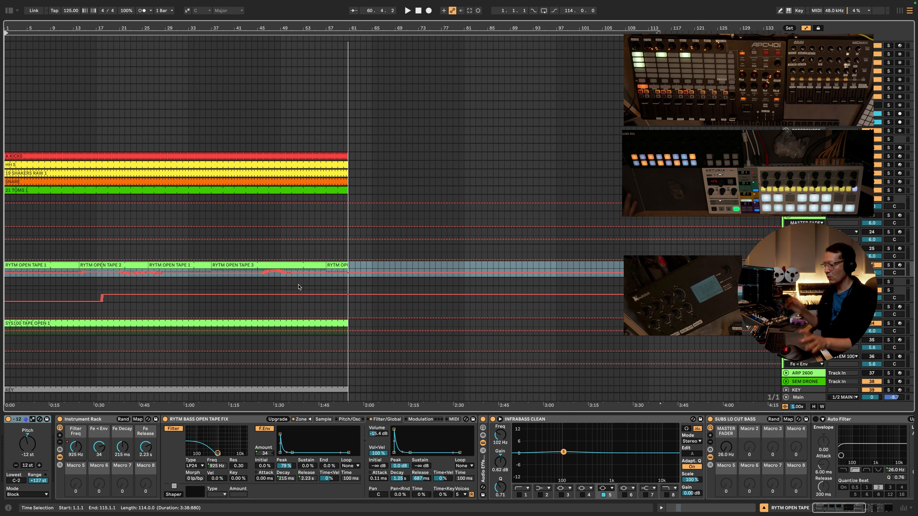
# Clear the recorded take from the arrangement and check the clip grid in Session View
pyautogui.press('Delete')
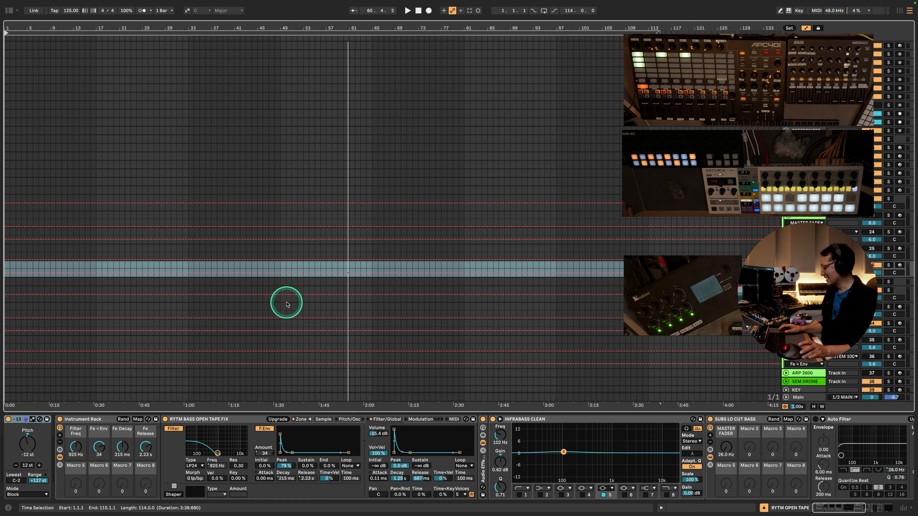
pyautogui.press('Tab')
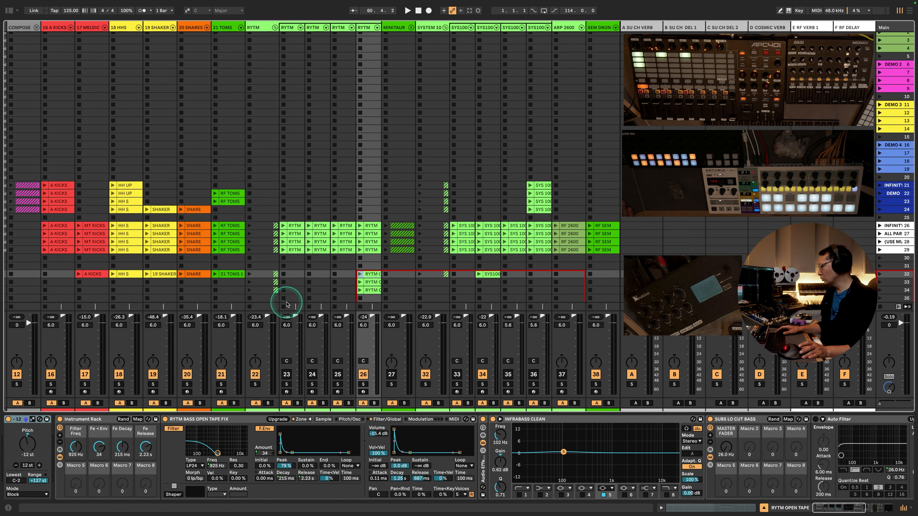
pyautogui.press('Tab')
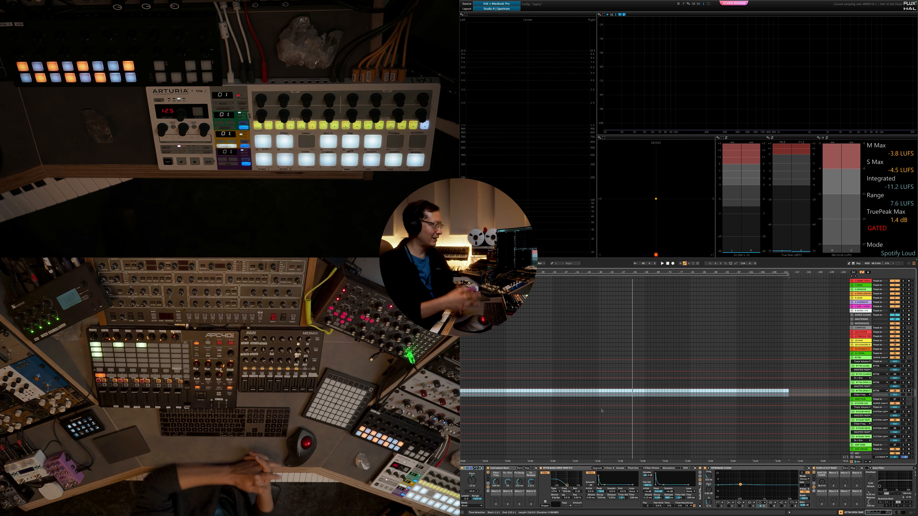
# Play back the recorded groove take from the start of the arrangement
pyautogui.click(574, 275)
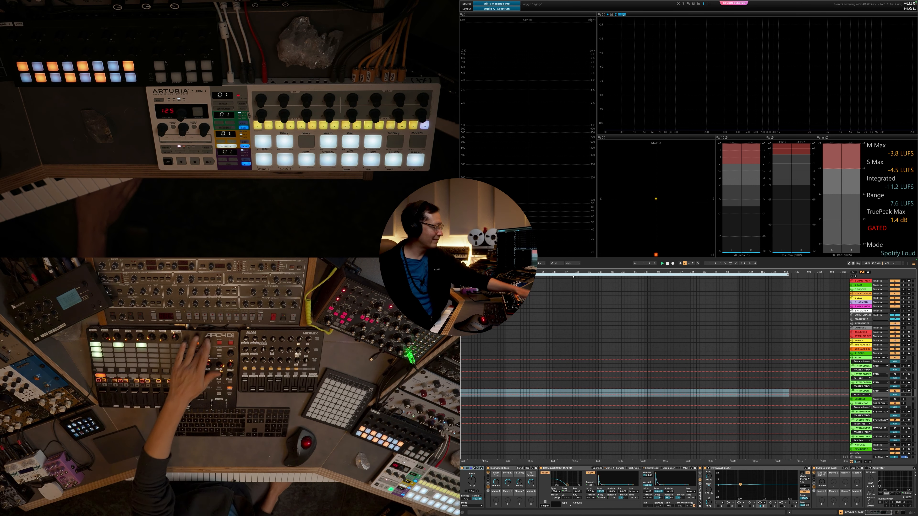
pyautogui.click(534, 297)
pyautogui.press('space')
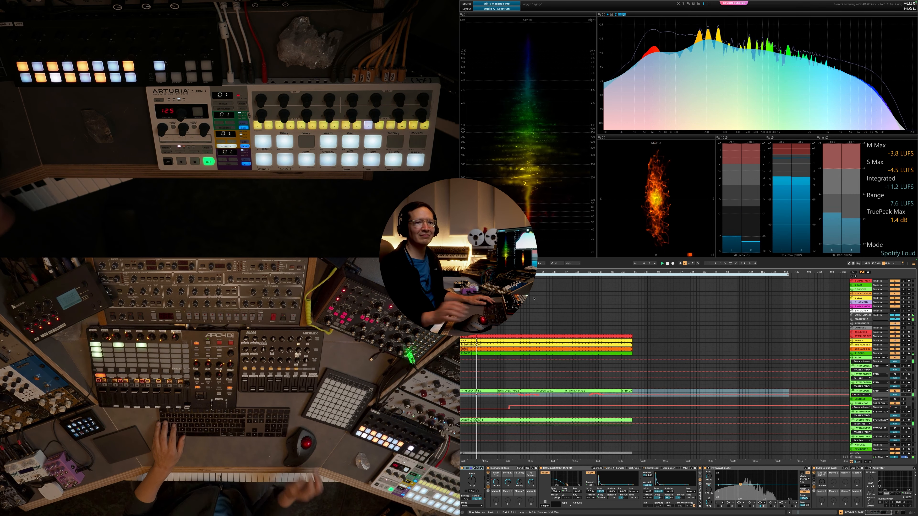
# Unfold the kick, hi-hat, shaker and toms tracks and examine their recorded volume automation alongside the lower tracks during playback
pyautogui.scroll(-4, 539, 391)
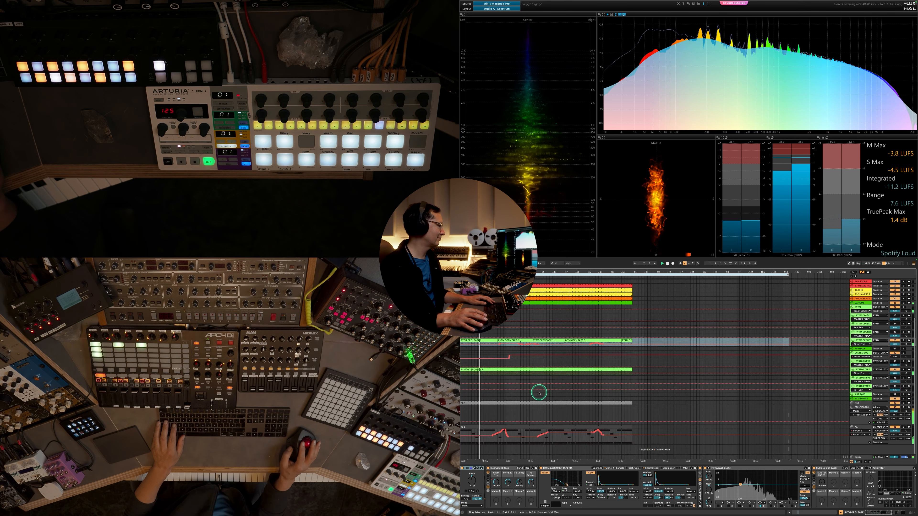
pyautogui.scroll(4, 539, 393)
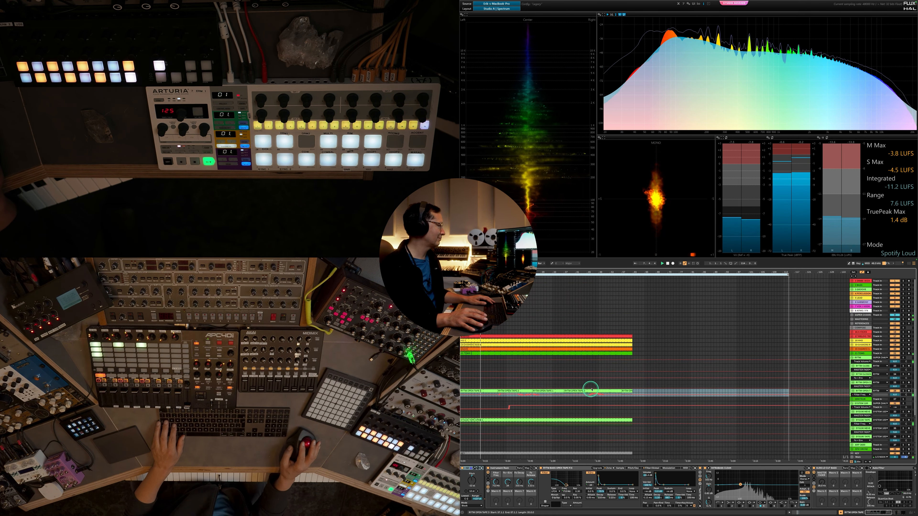
pyautogui.click(851, 336)
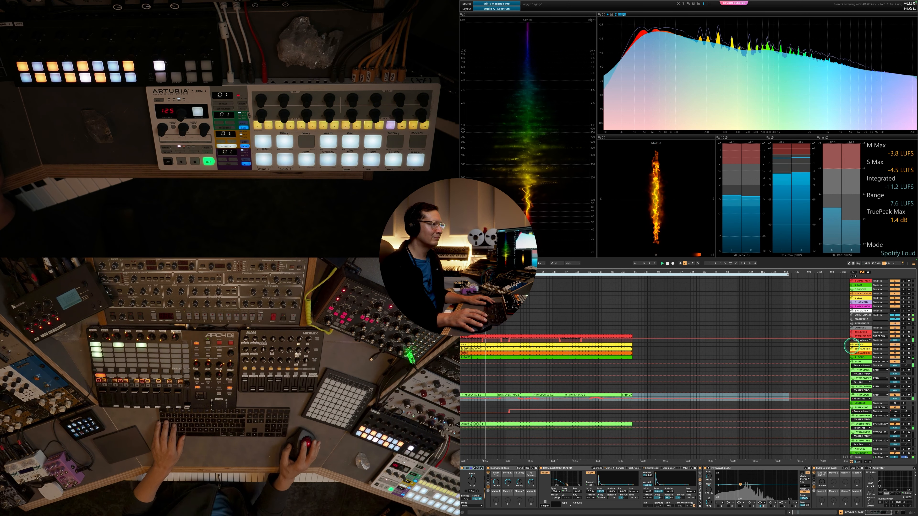
pyautogui.click(851, 344)
pyautogui.click(852, 353)
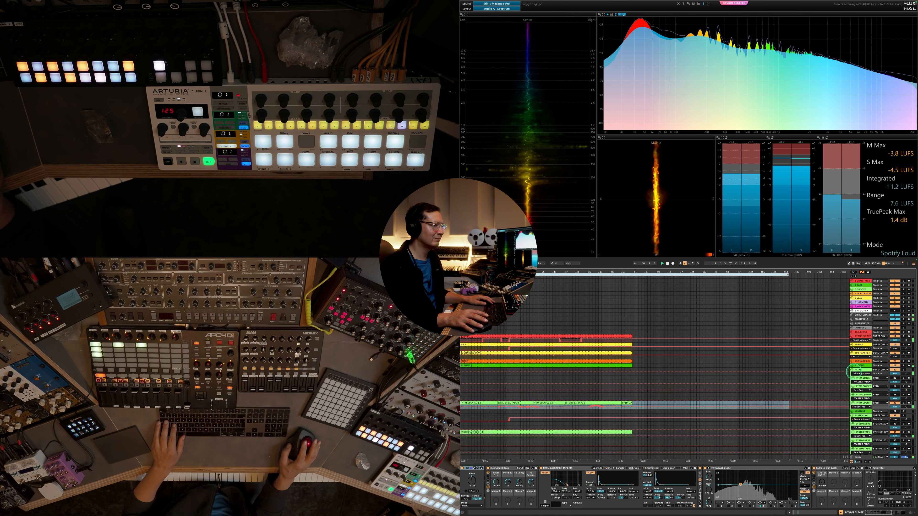
pyautogui.click(851, 365)
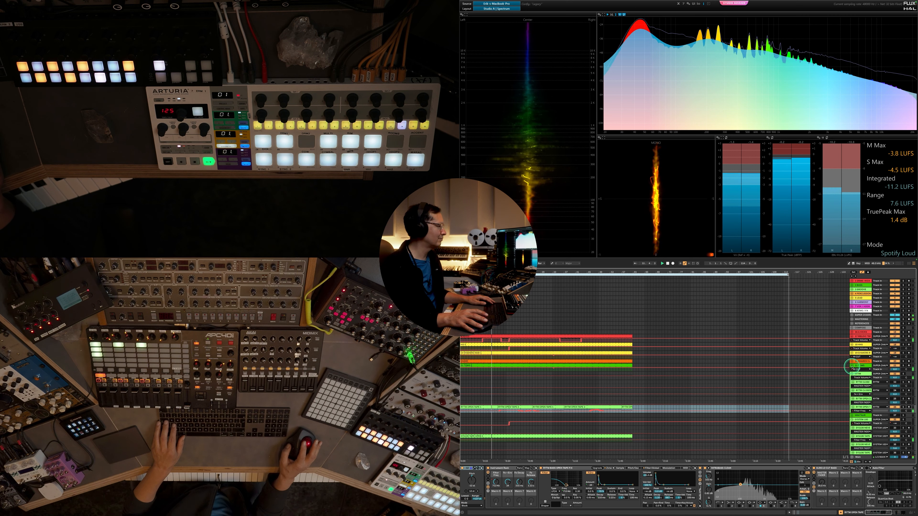
pyautogui.click(896, 370)
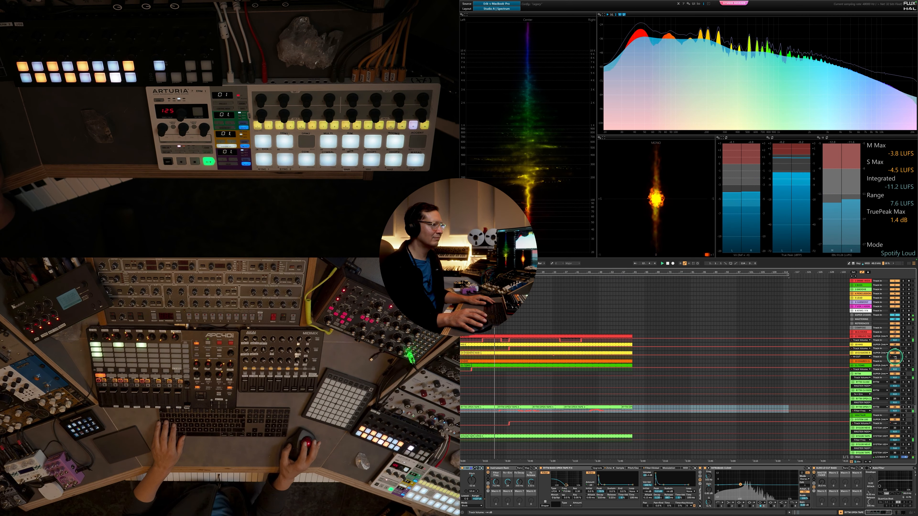
pyautogui.click(896, 353)
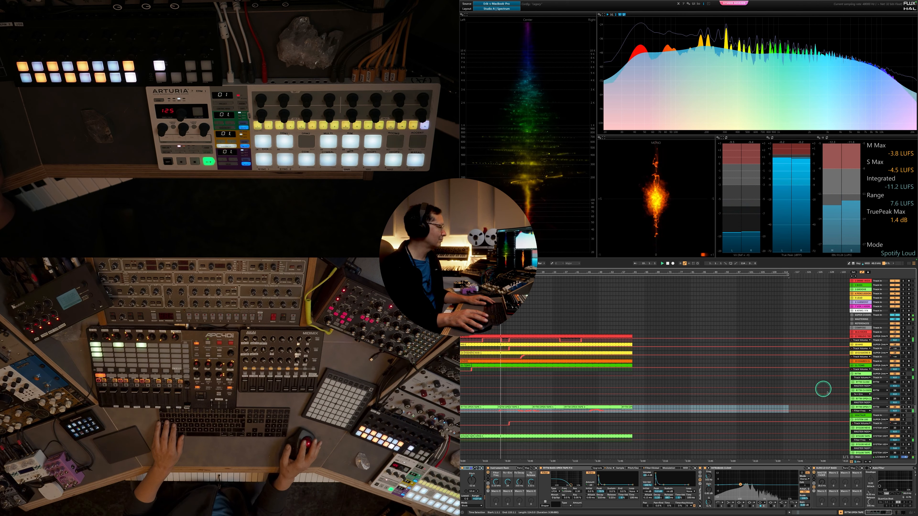
pyautogui.scroll(-5, 831, 396)
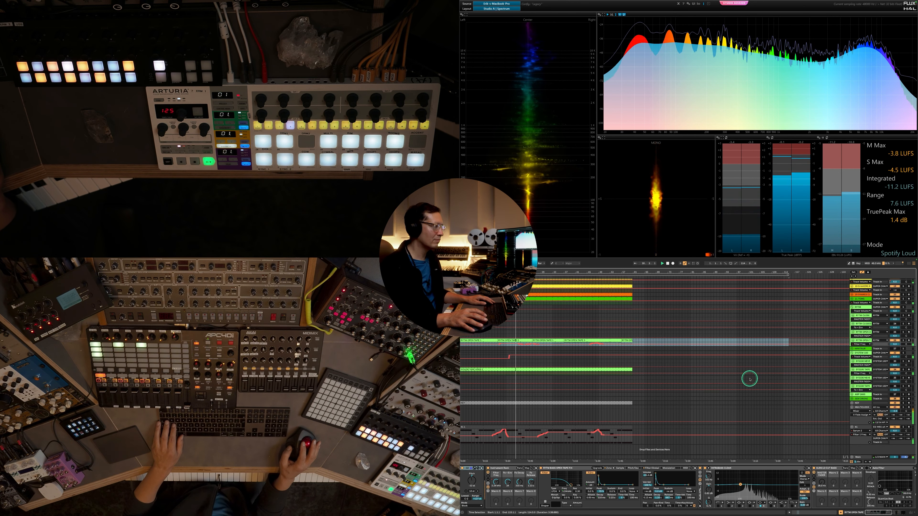
pyautogui.moveTo(507, 272); pyautogui.dragTo(506, 288)
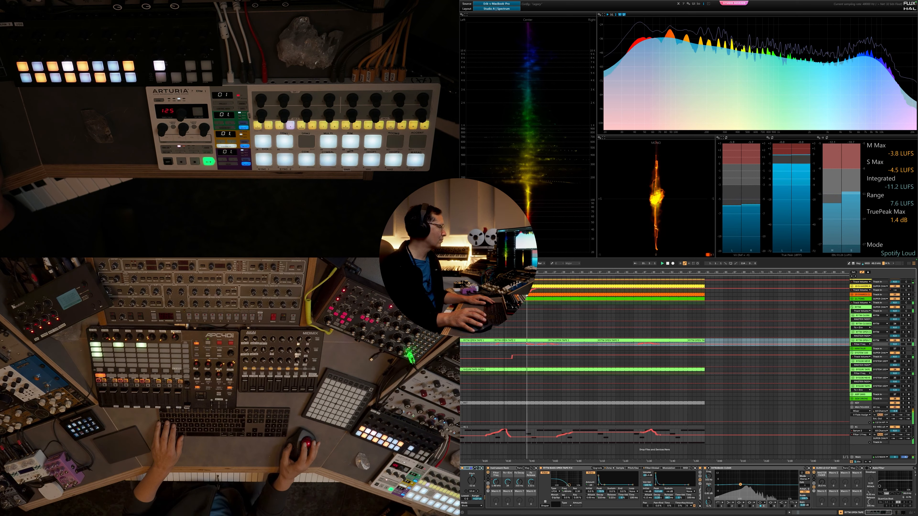
pyautogui.scroll(5, 525, 305)
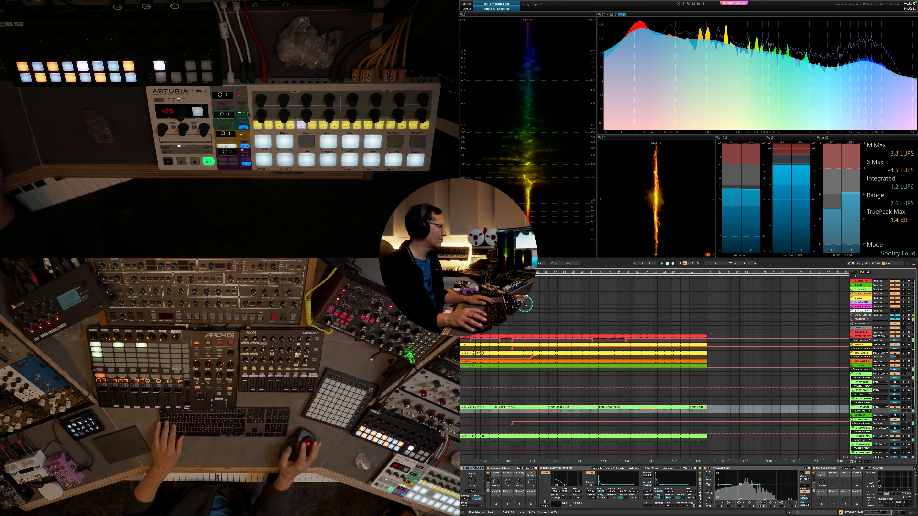